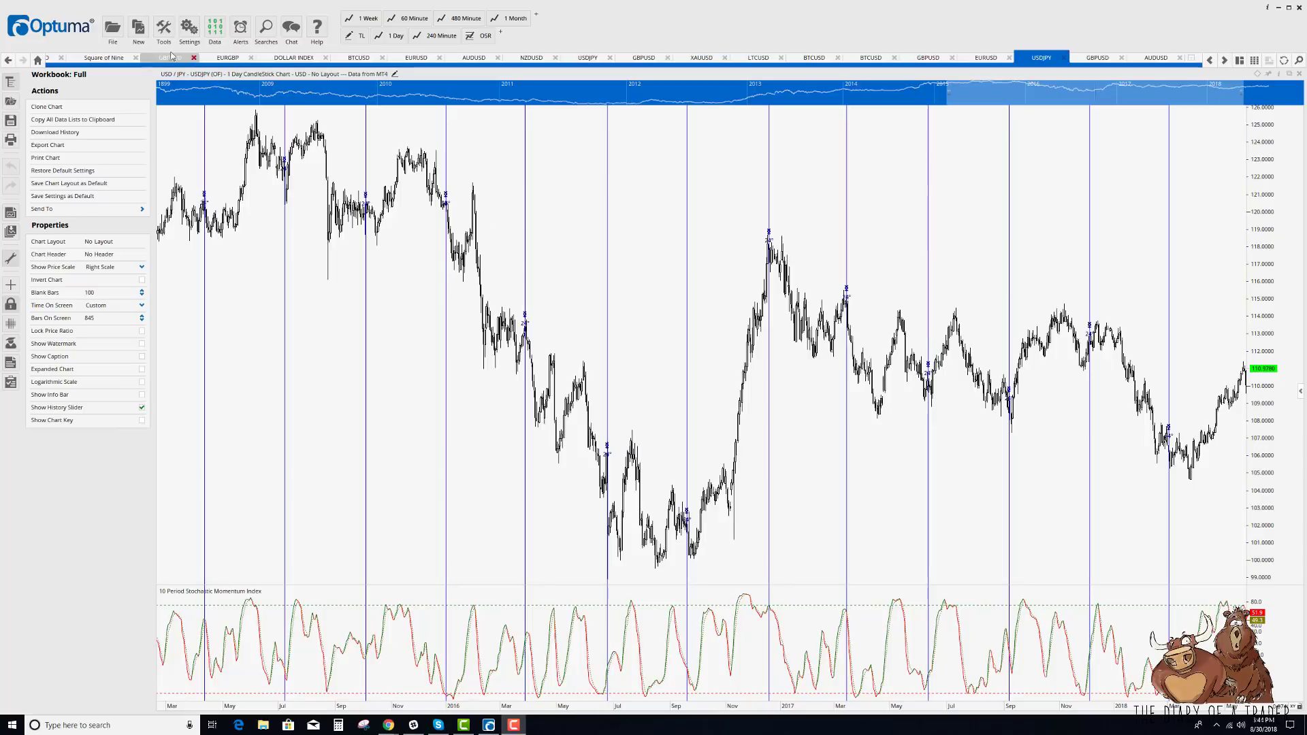
- Create a new candlestick chart for the security BTCUSD from the Crypto Currencies data
left_click(145, 31)
mouse_move(147, 46)
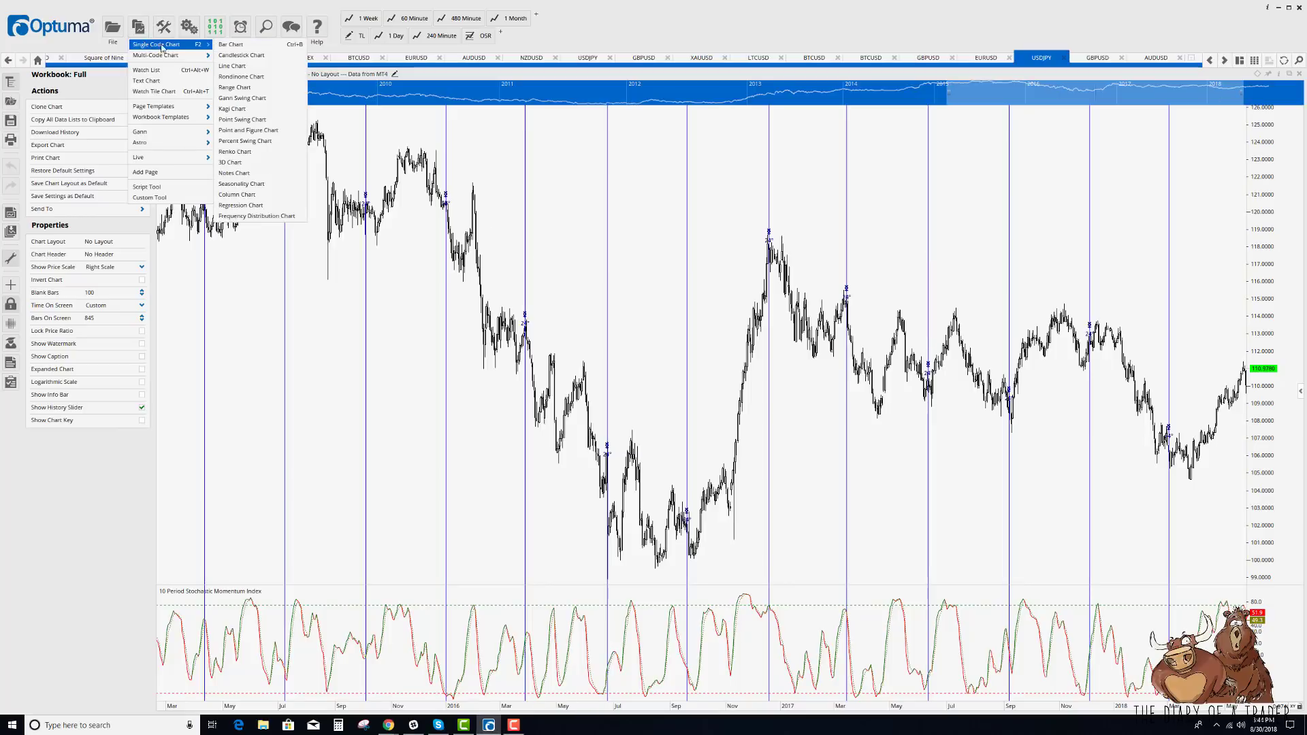
left_click(234, 55)
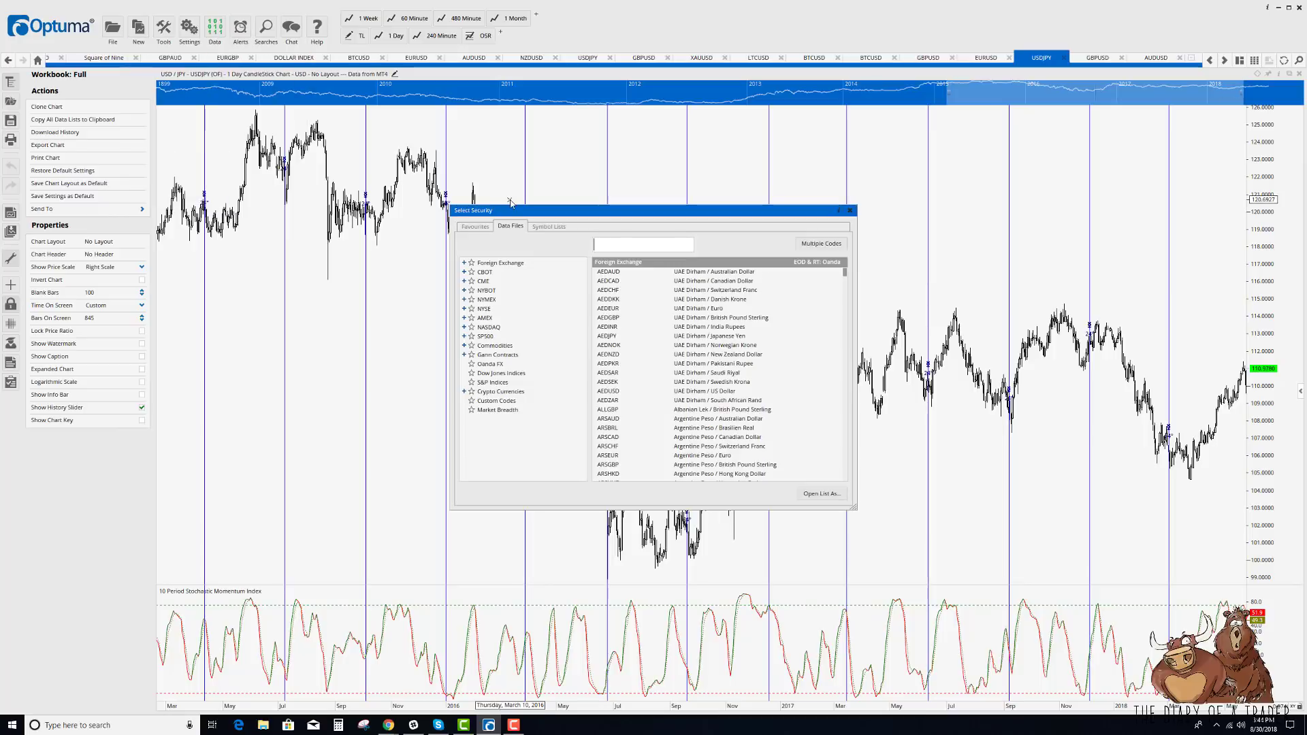
type("btcusd")
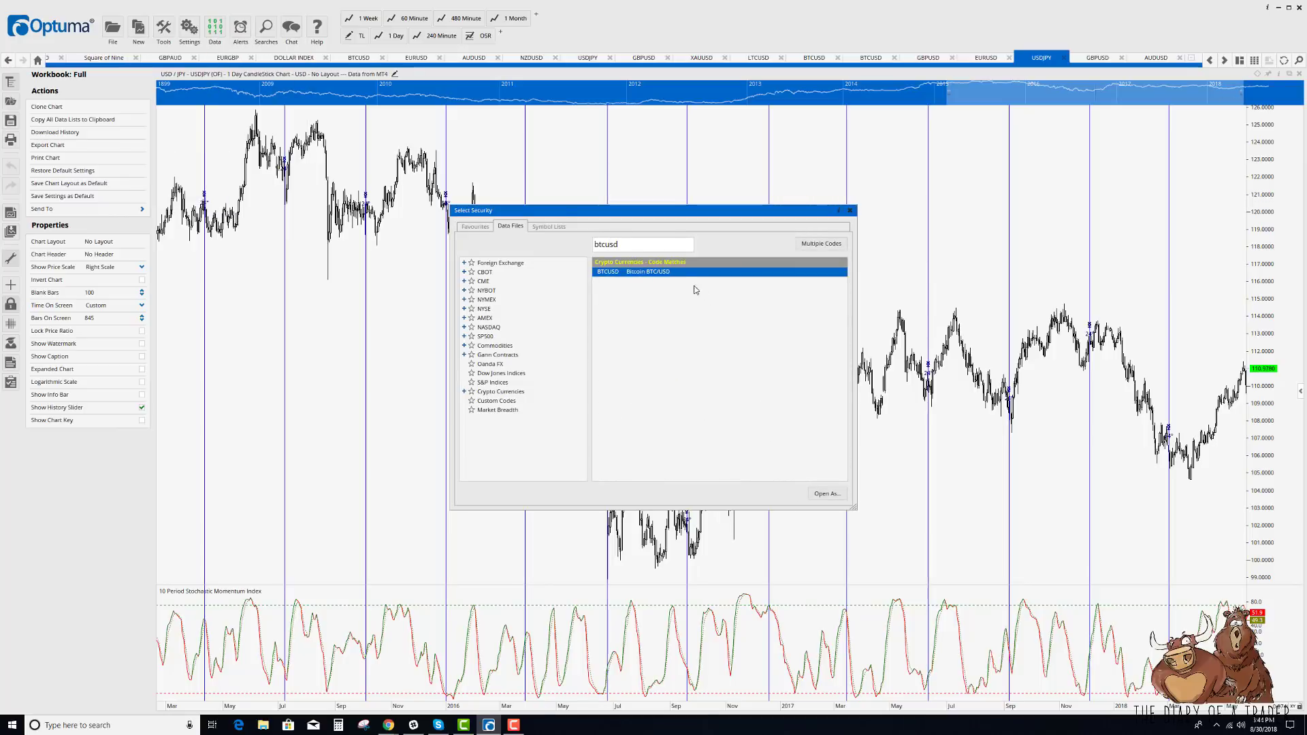
double_click(667, 273)
scroll(834, 355, "down", 1)
- Set the colour scheme of the BTCUSD candles to Close Position
left_click(747, 385)
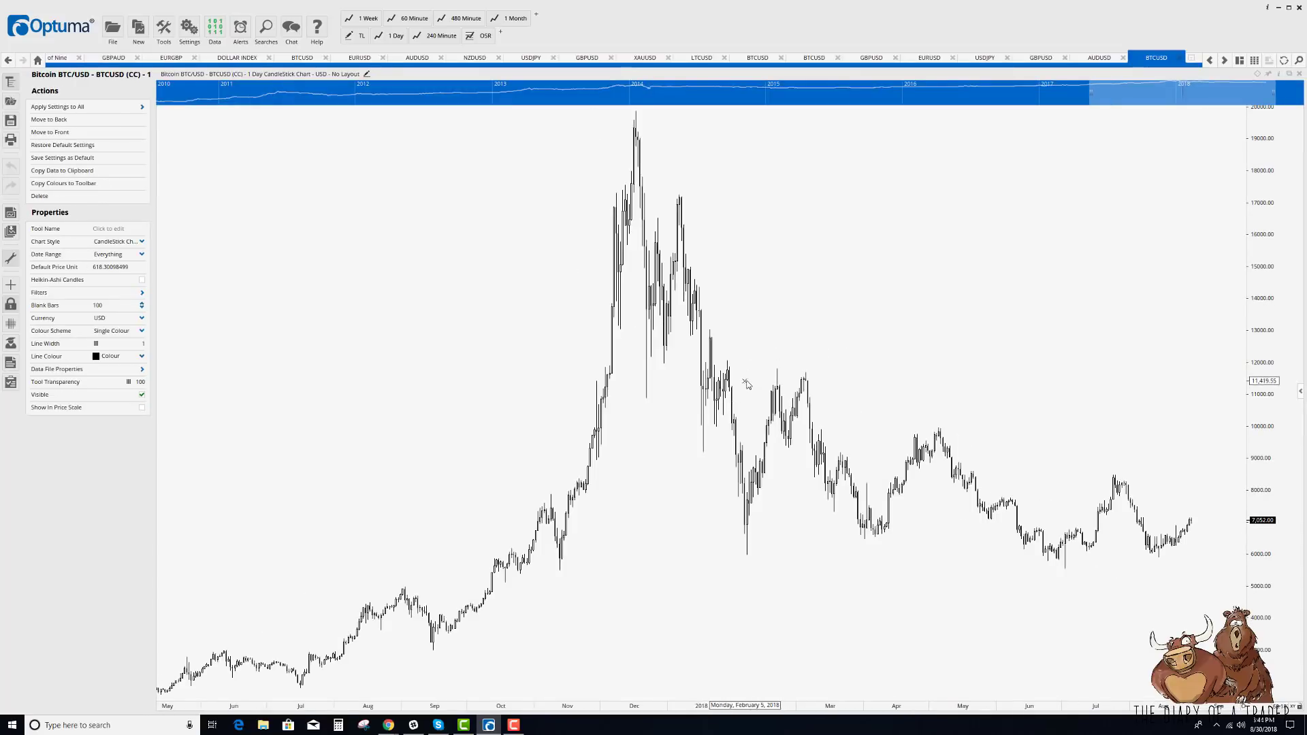
scroll(747, 385, "up", 3)
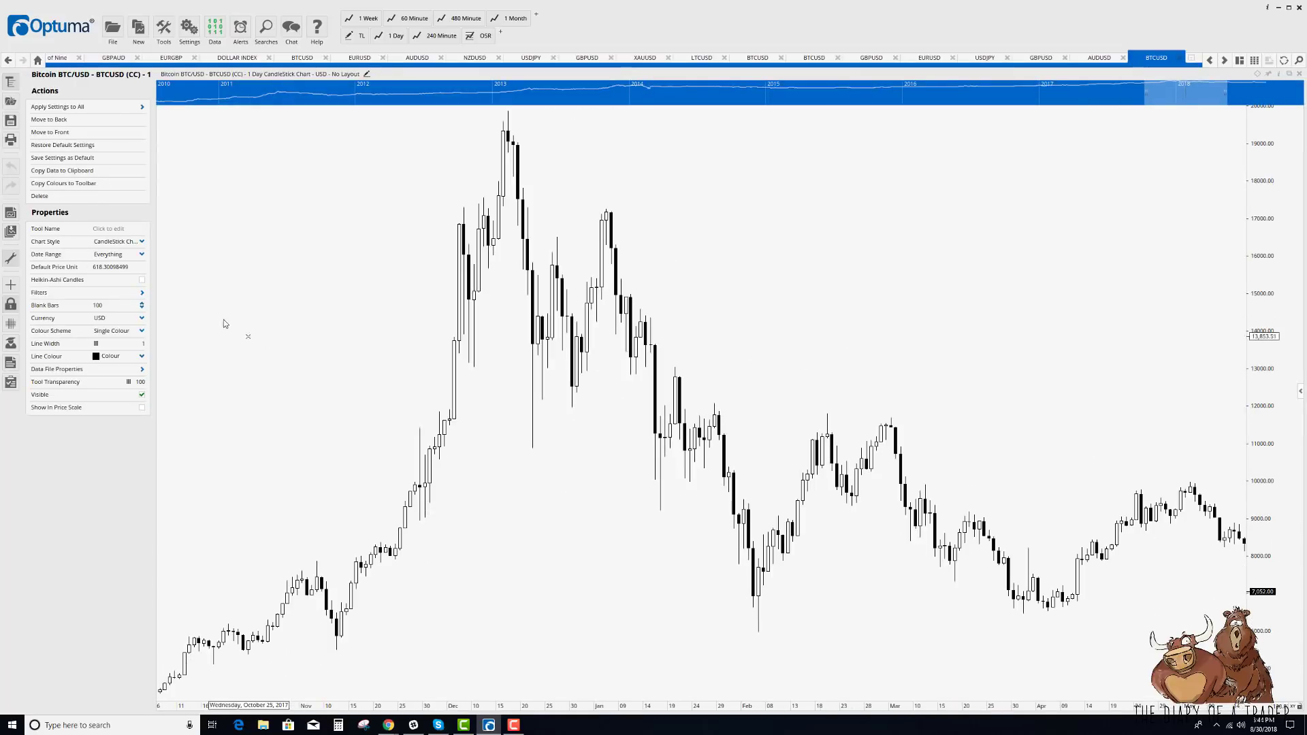
left_click(81, 292)
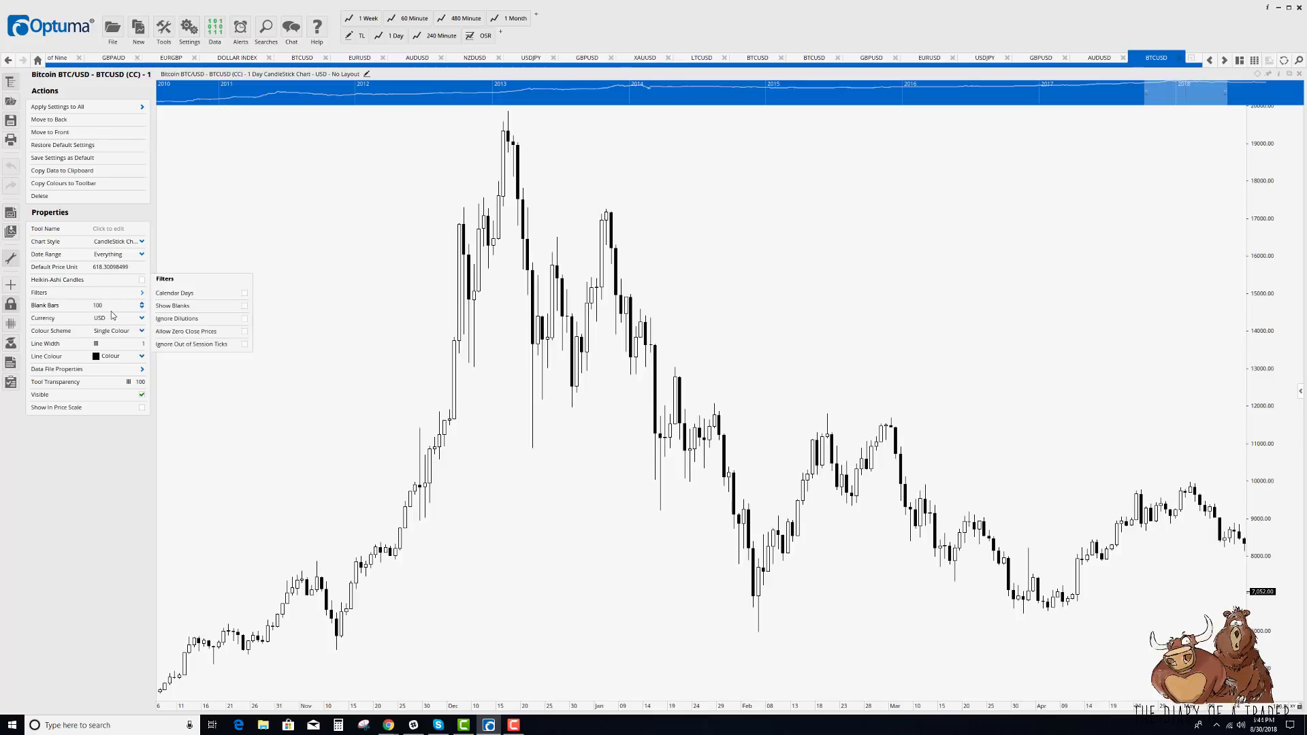
left_click(126, 331)
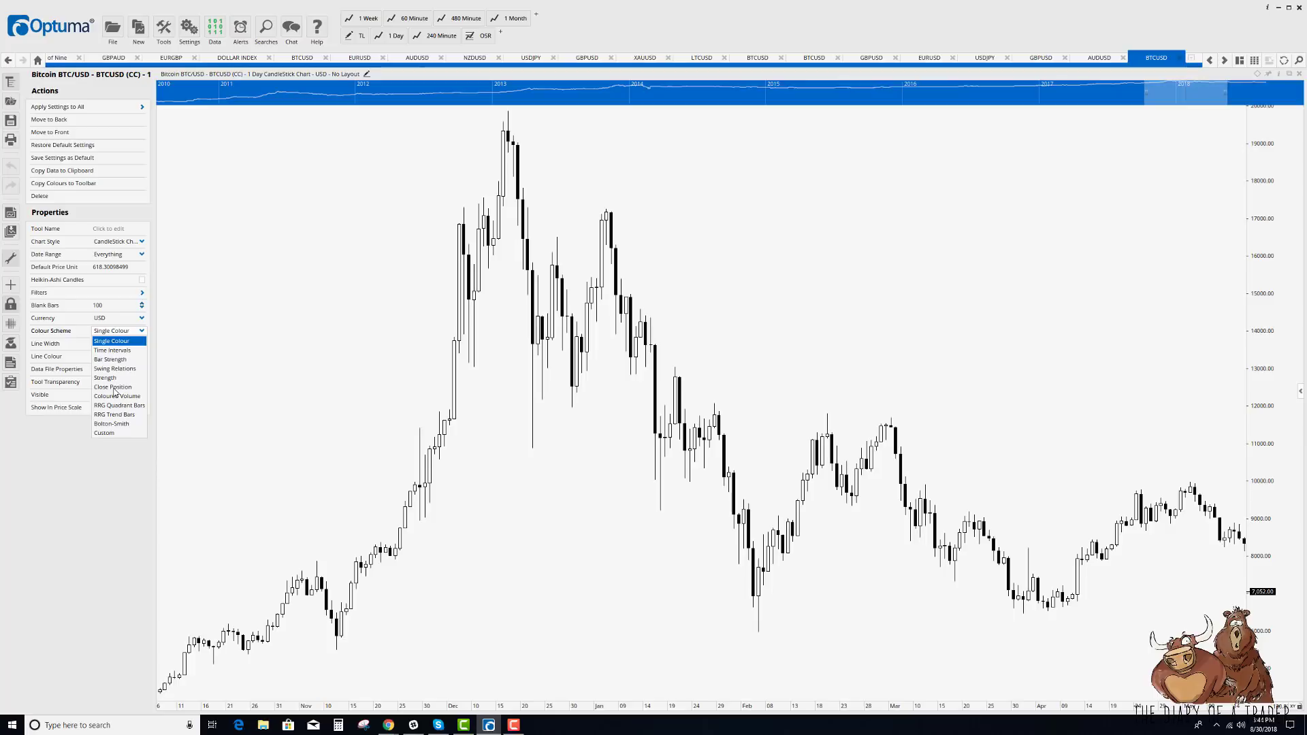
mouse_move(572, 357)
left_click(107, 387)
scroll(695, 445, "up", 4)
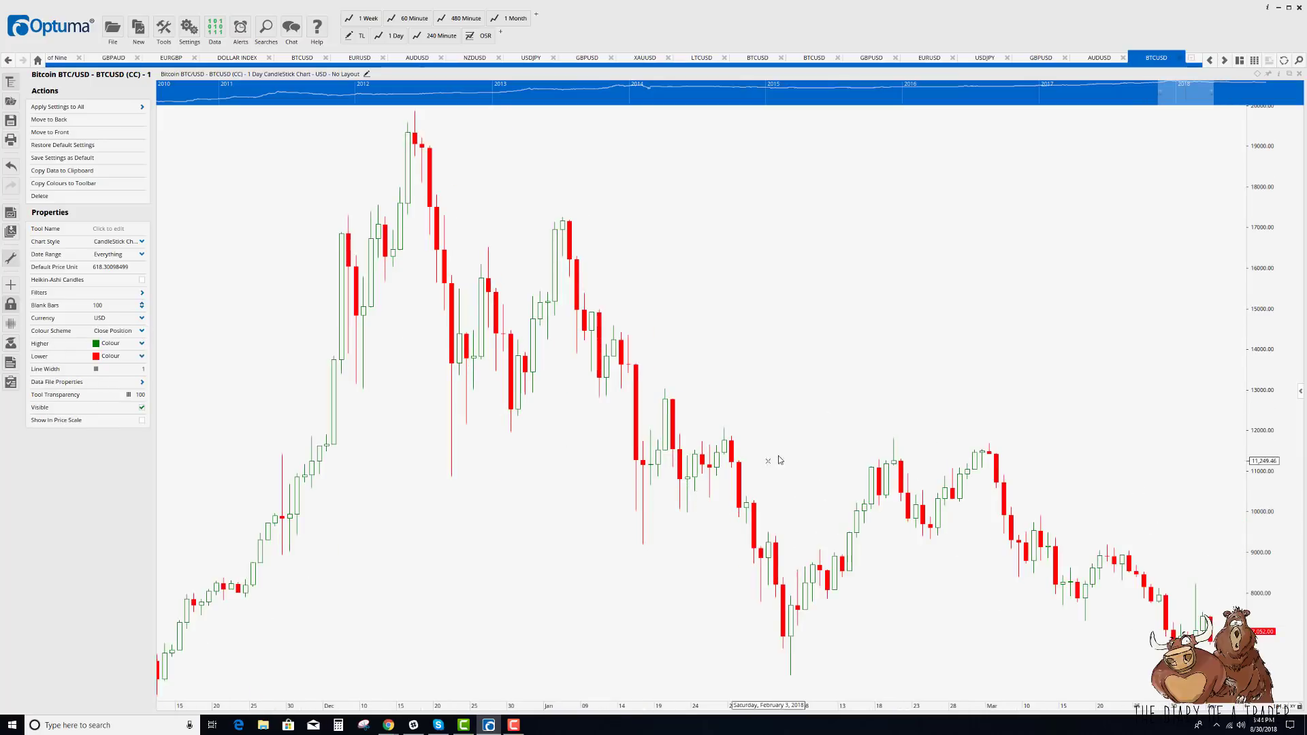
- Add the Planetary Angles tool to the BTCUSD chart and turn on its lines
scroll(695, 445, "down", 2)
scroll(621, 365, "down", 2)
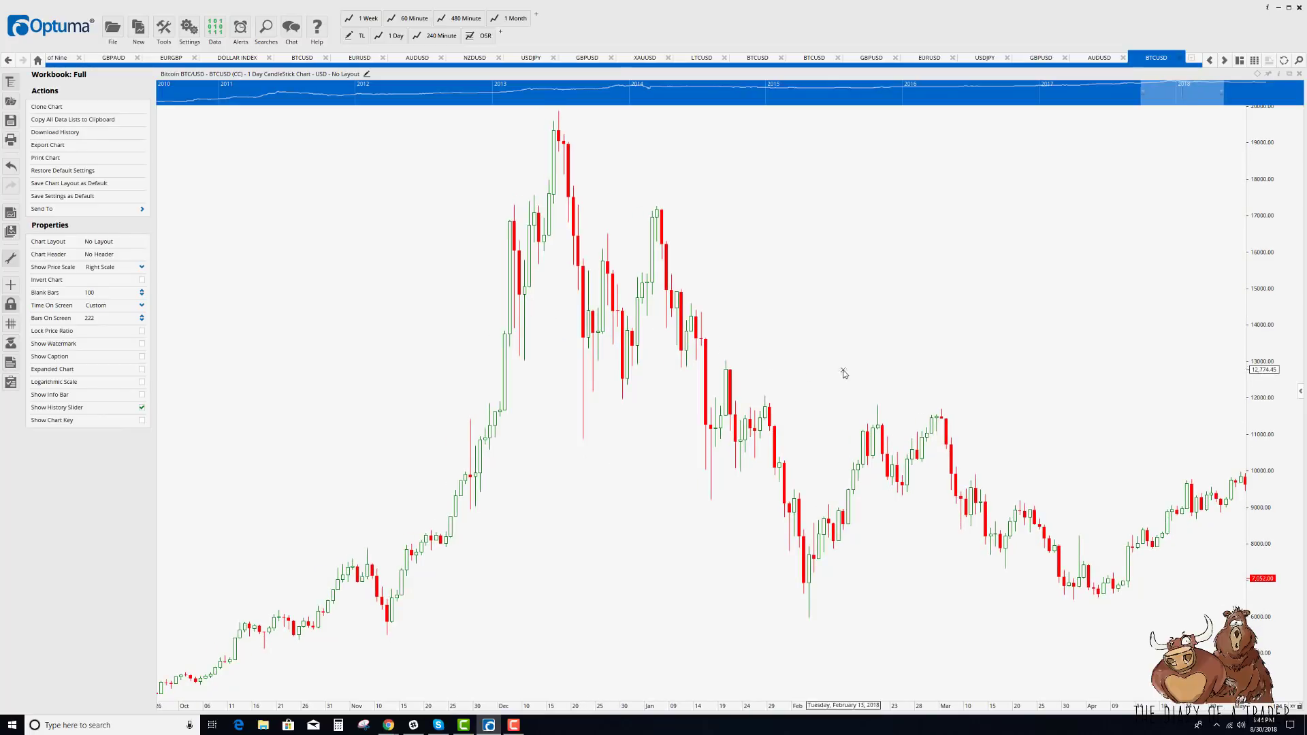
left_click_drag(840, 374, 742, 384)
scroll(477, 537, "down", 4)
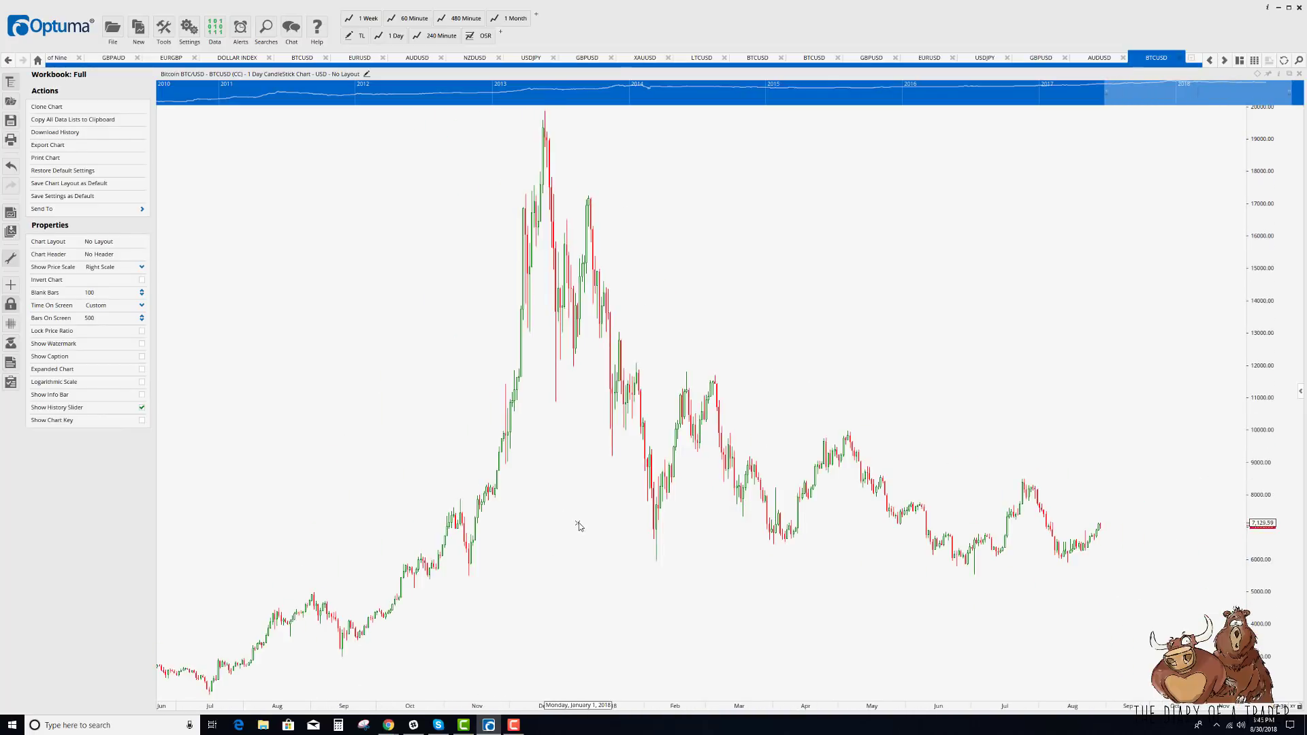
left_click(331, 399)
mouse_move(345, 396)
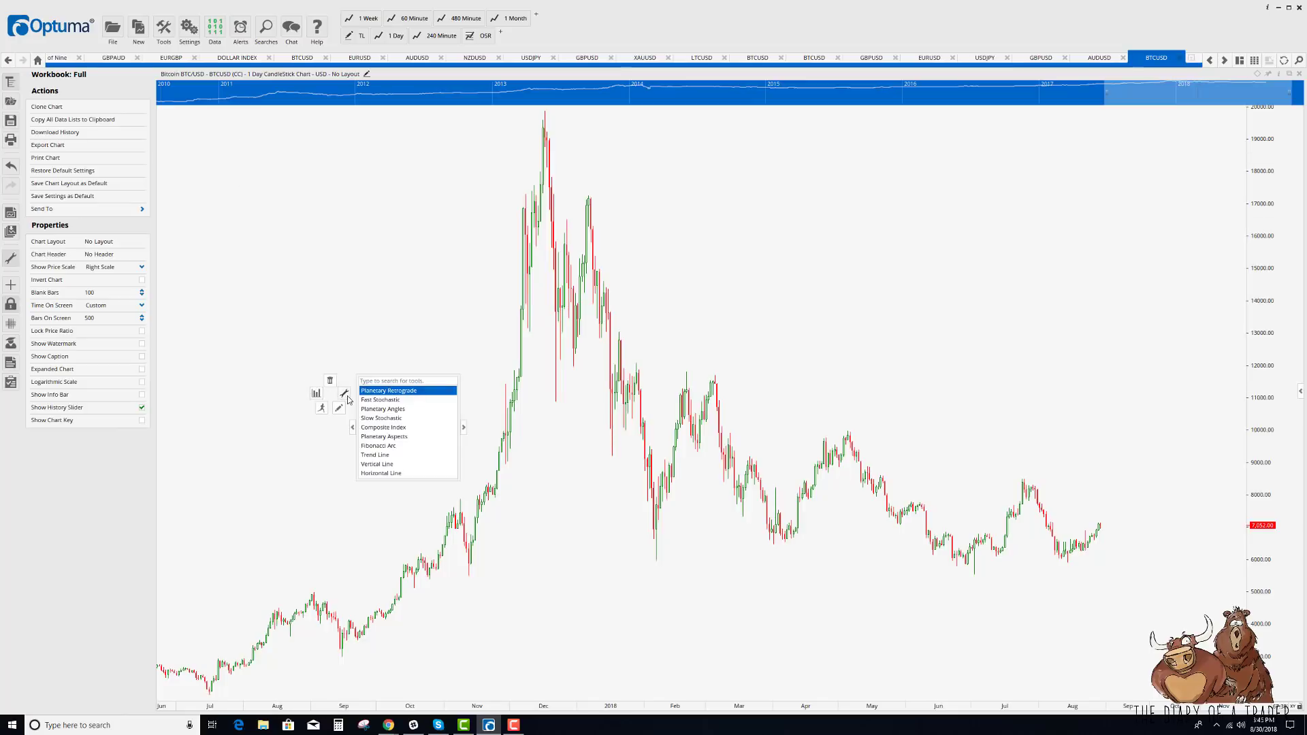
left_click(383, 409)
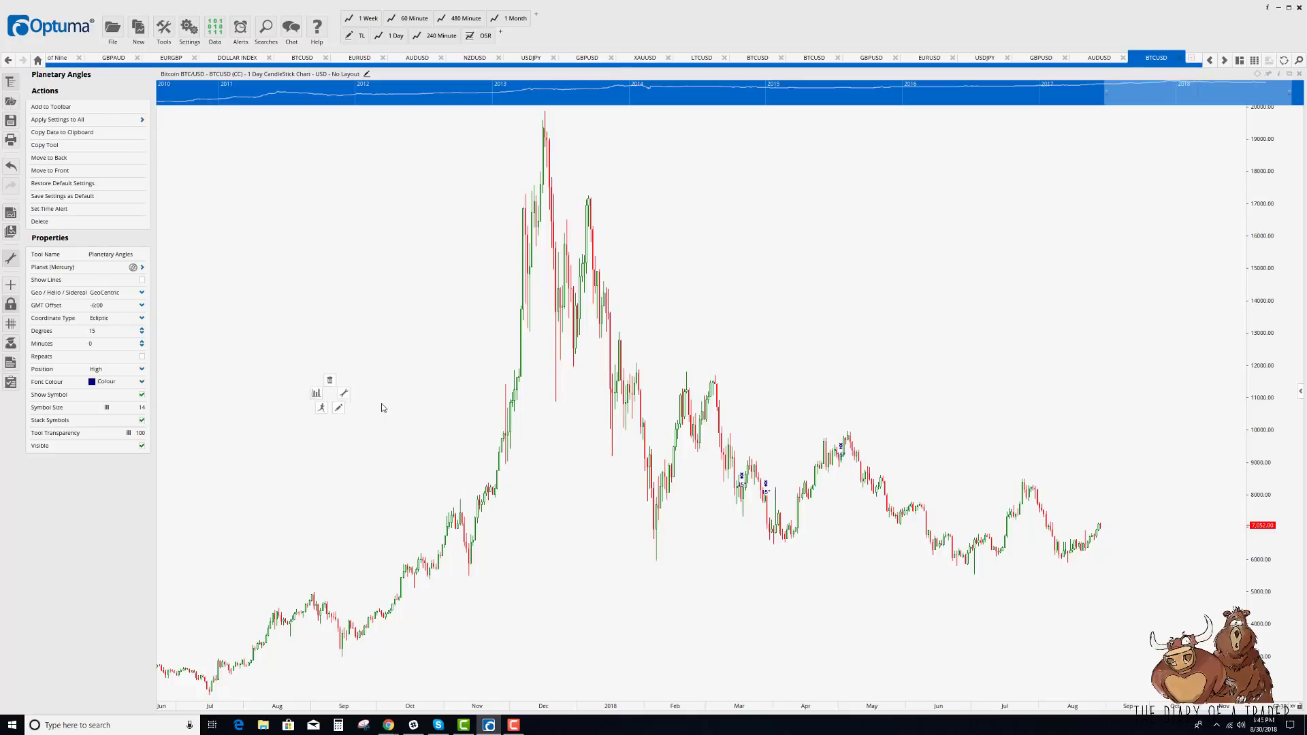
left_click(142, 280)
scroll(538, 454, "up", 3)
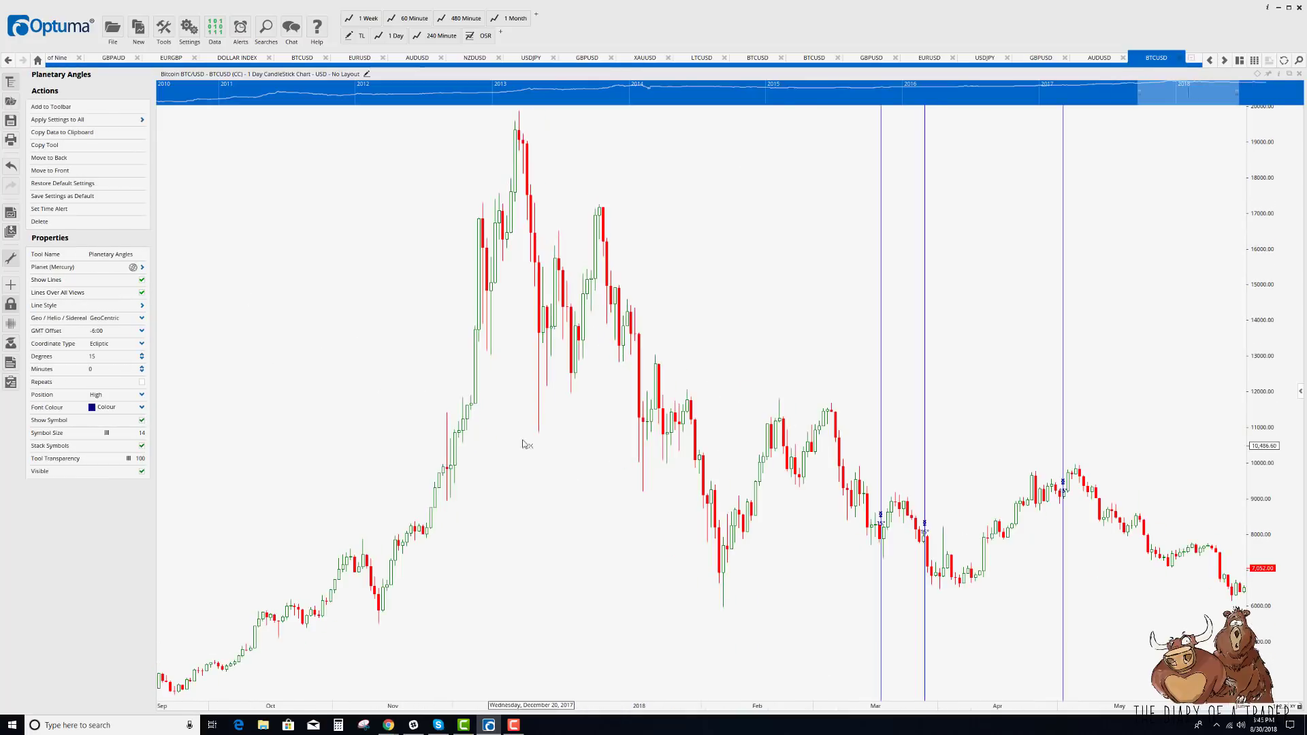
- Set the planet of the BTCUSD chart's Planetary Angles tool to Venus
left_click(141, 267)
left_click(162, 305)
scroll(613, 392, "down", 4)
scroll(613, 391, "up", 3)
left_click_drag(617, 391, 492, 442)
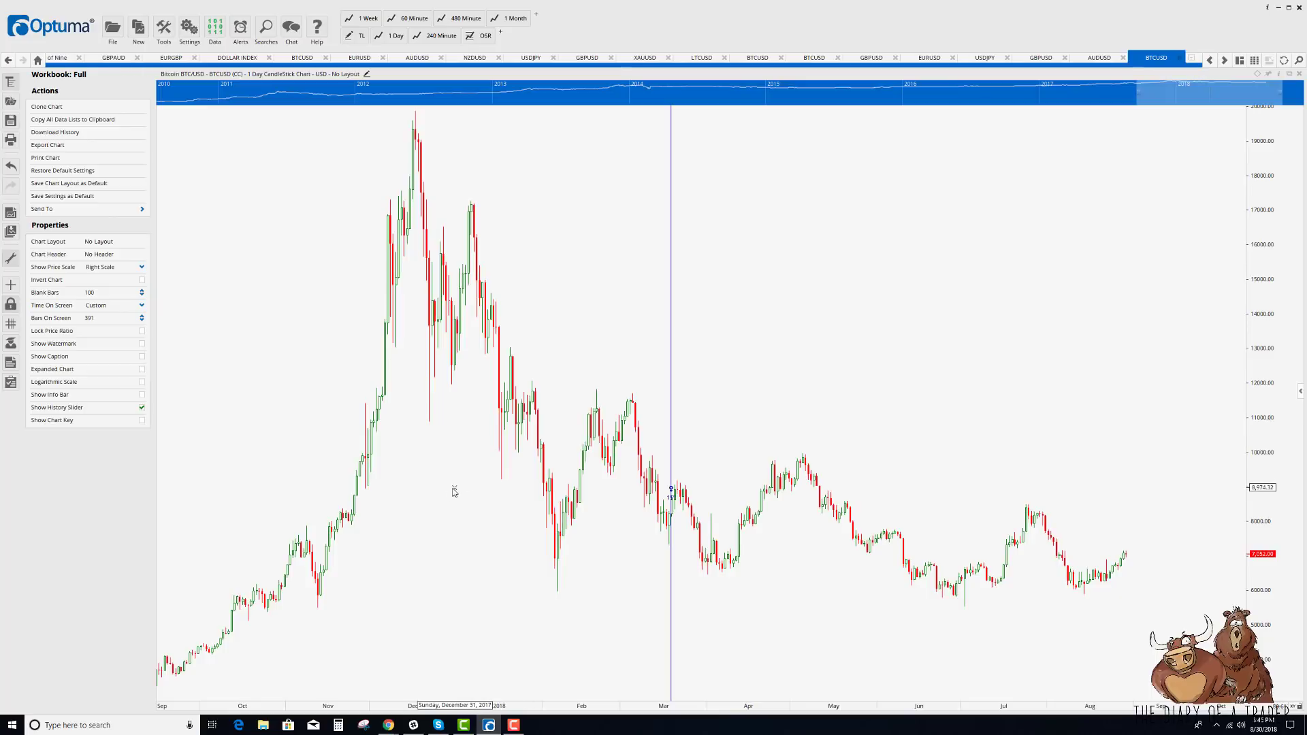
left_click_drag(416, 489, 445, 493)
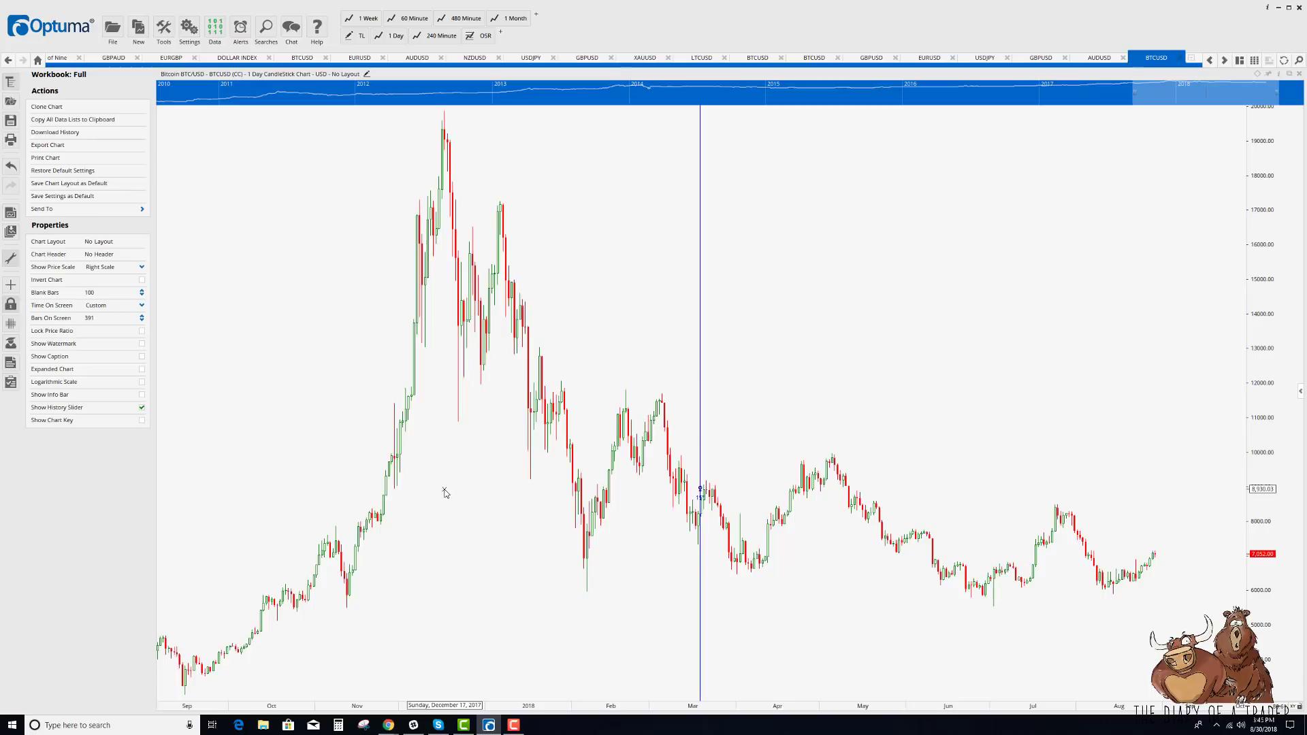
- Set the Degrees of the Venus Planetary Angles on the BTCUSD chart to 36
left_click(700, 436)
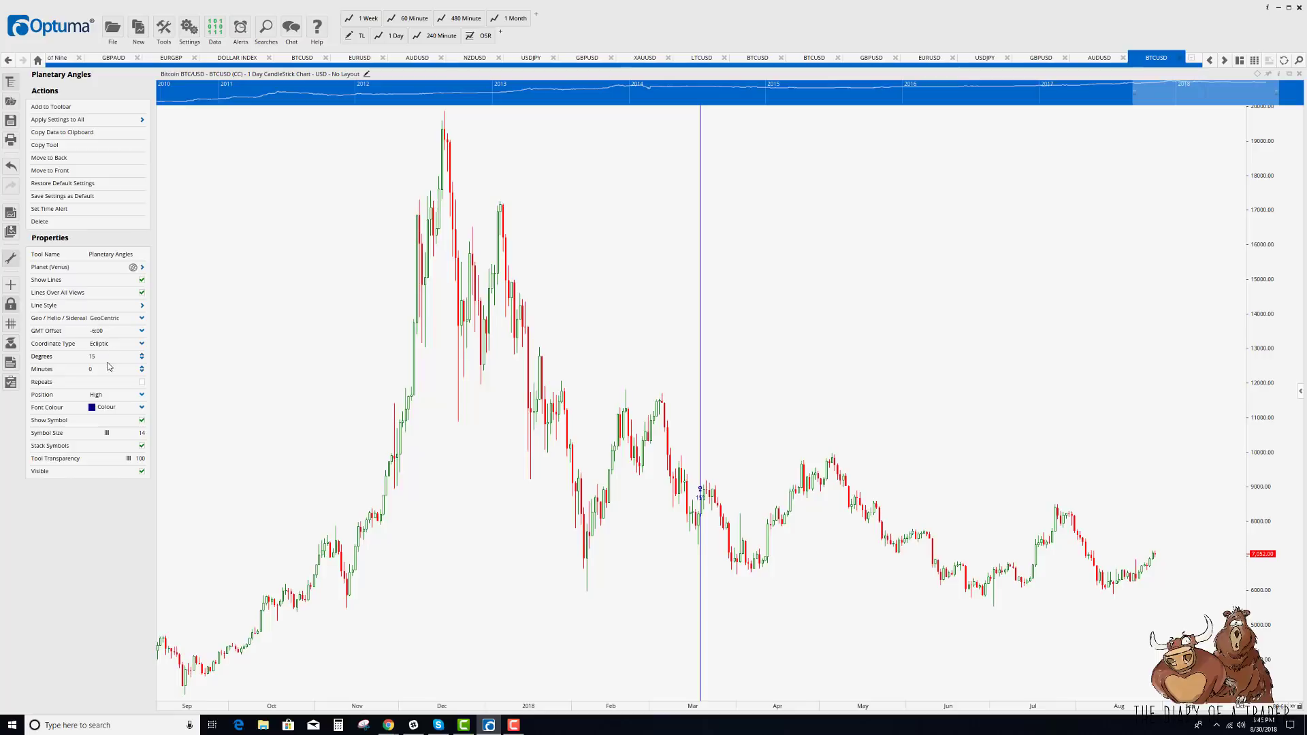
left_click(73, 356)
type("36")
key("Return")
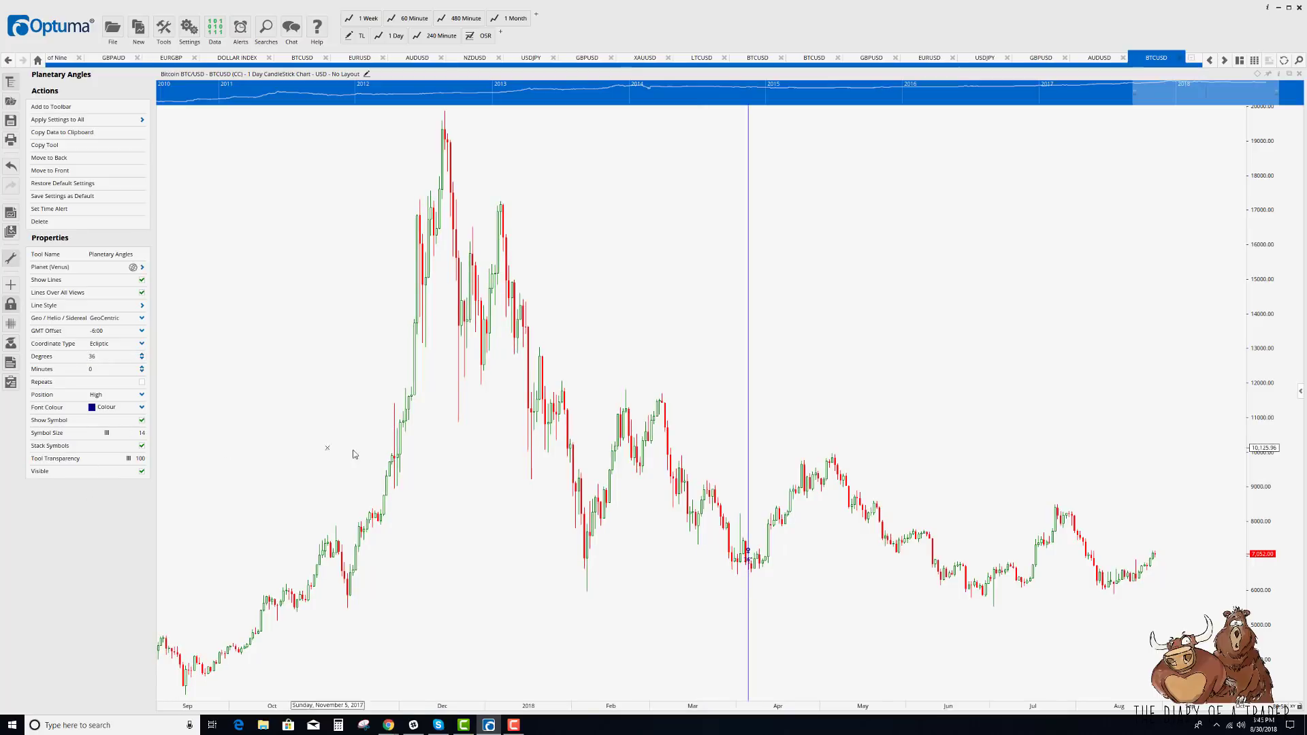
scroll(340, 449, "down", 2)
left_click_drag(422, 457, 644, 417)
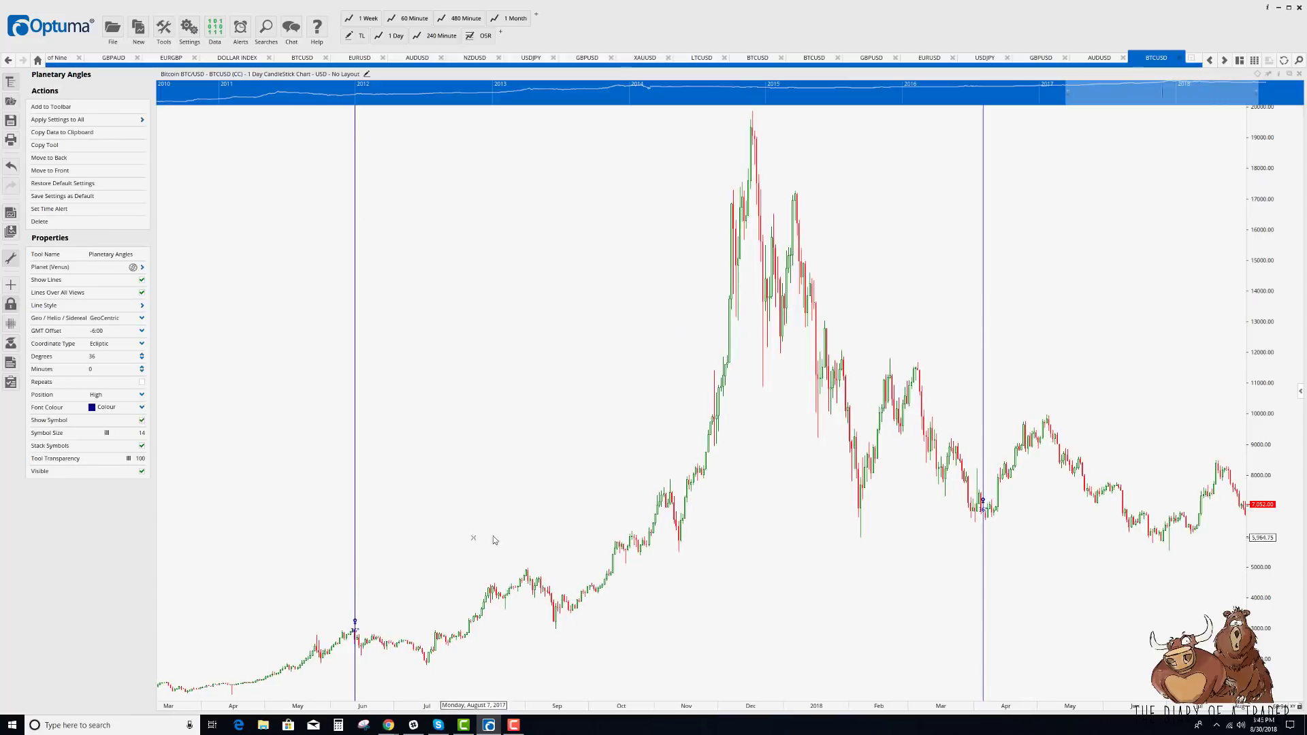
scroll(538, 519, "up", 2)
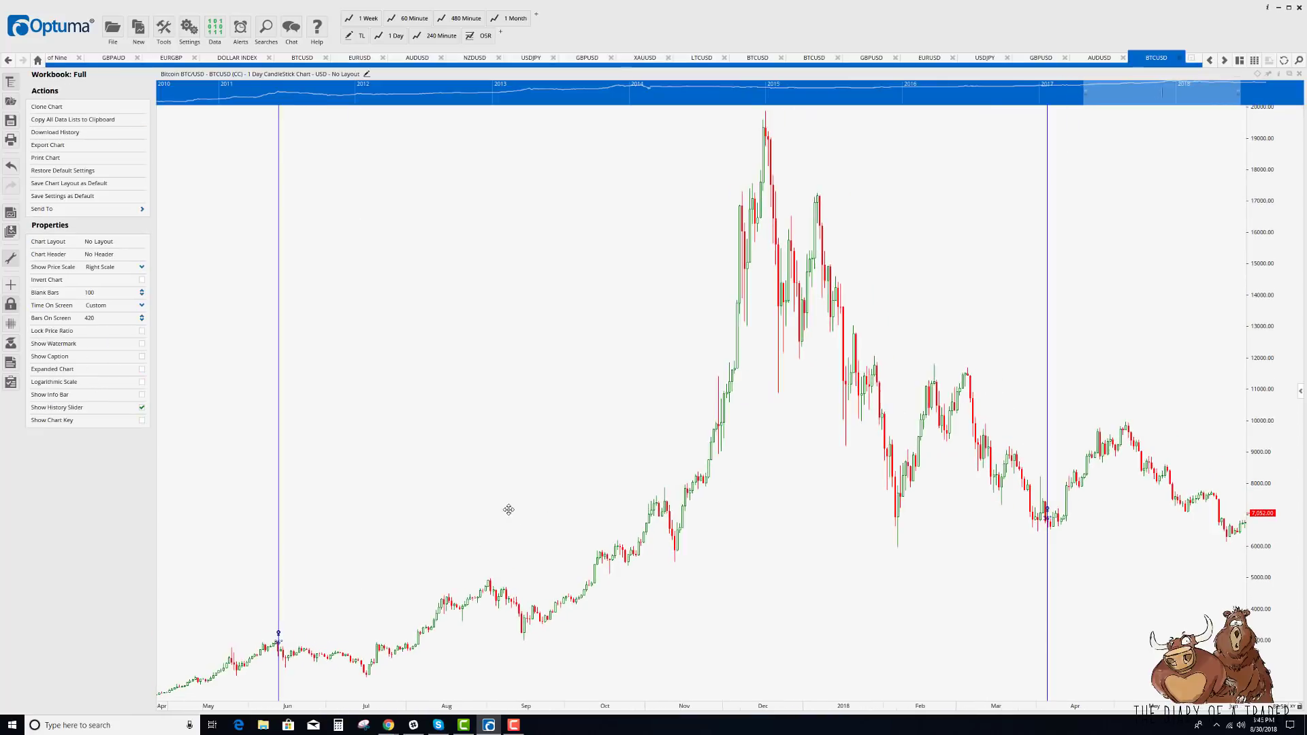
- Turn on Repeats for the Venus Planetary Angles so the 36-degree lines recur across the BTCUSD chart
left_click(278, 471)
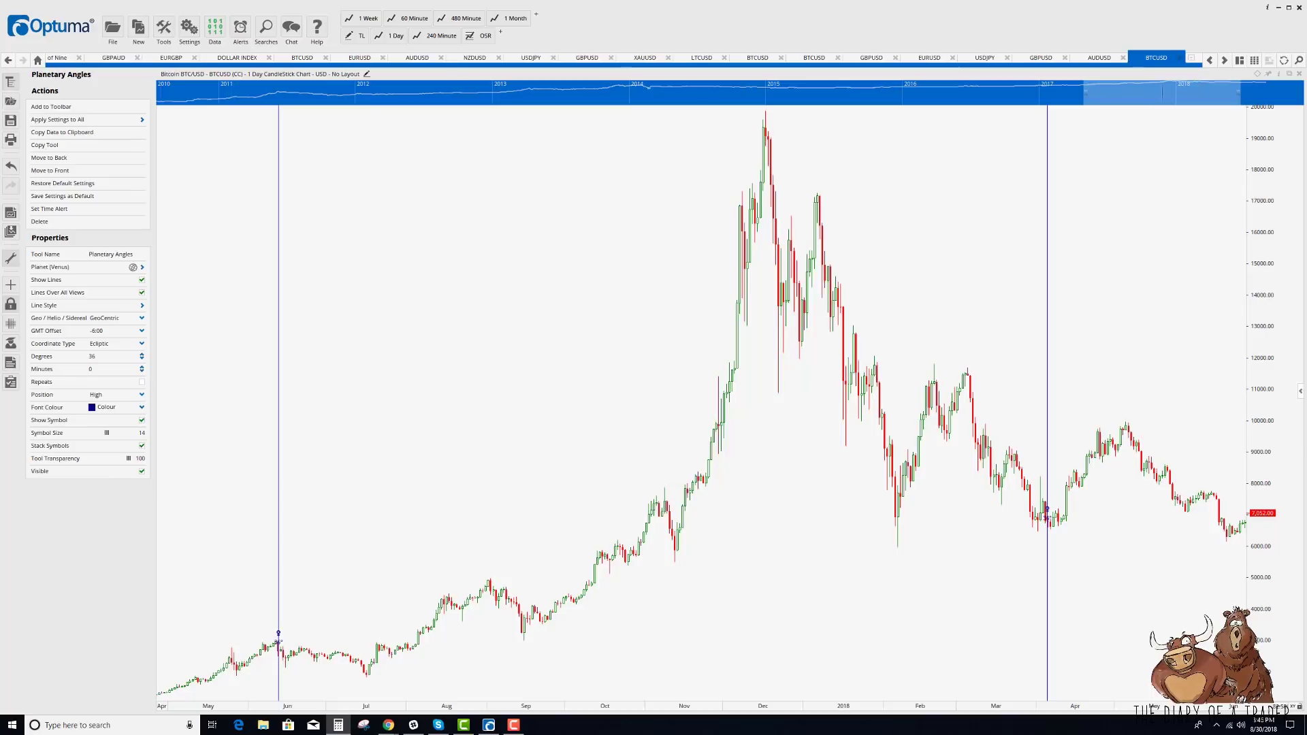
left_click(142, 385)
left_click(142, 385)
left_click_drag(781, 554, 656, 545)
scroll(665, 549, "down", 2)
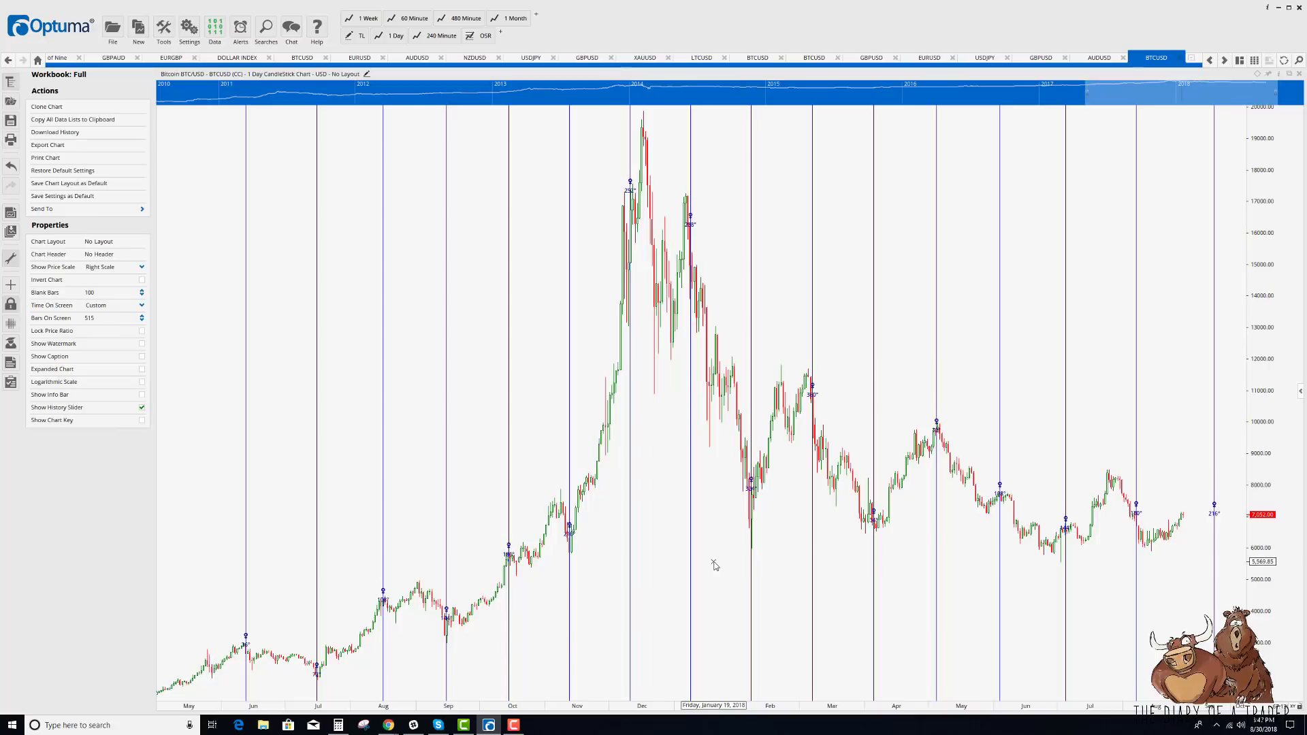
- Switch to the 240-minute GBPUSD chart and examine how price turns line up with the Moon's planetary angle lines
left_click(1038, 58)
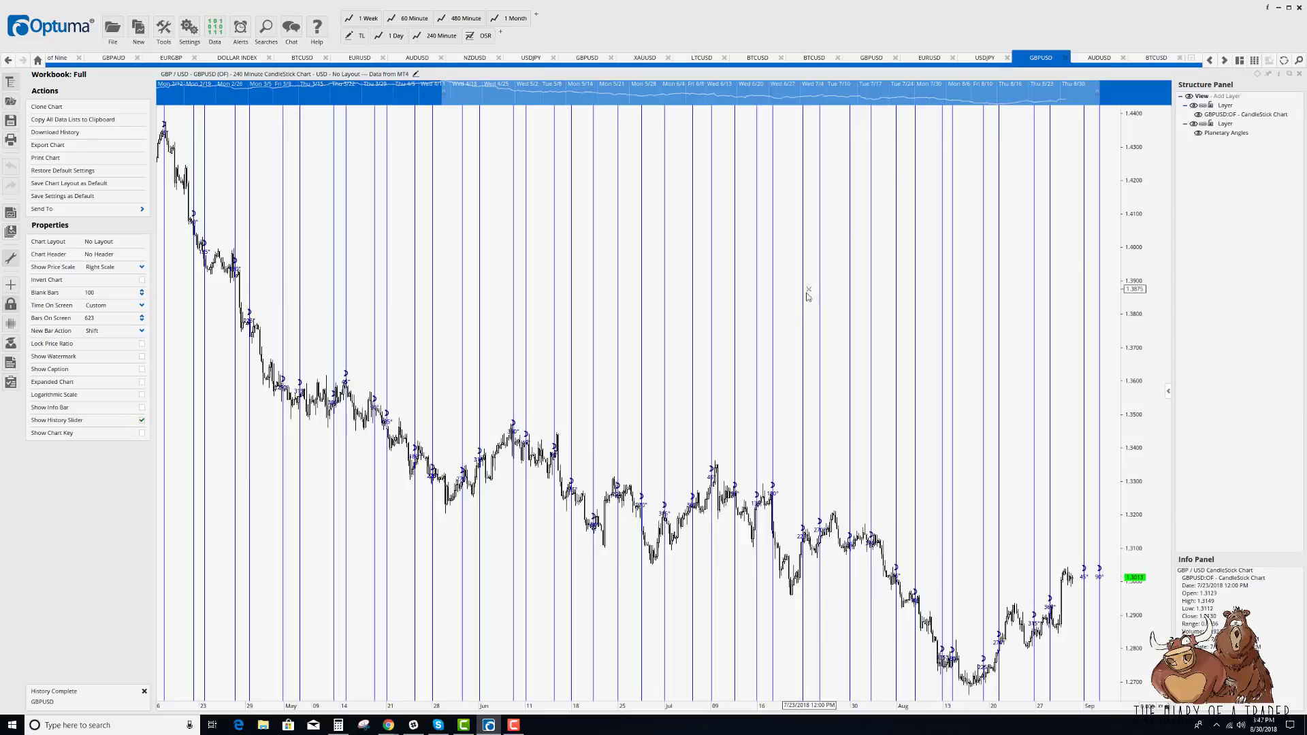
scroll(761, 377, "up", 3)
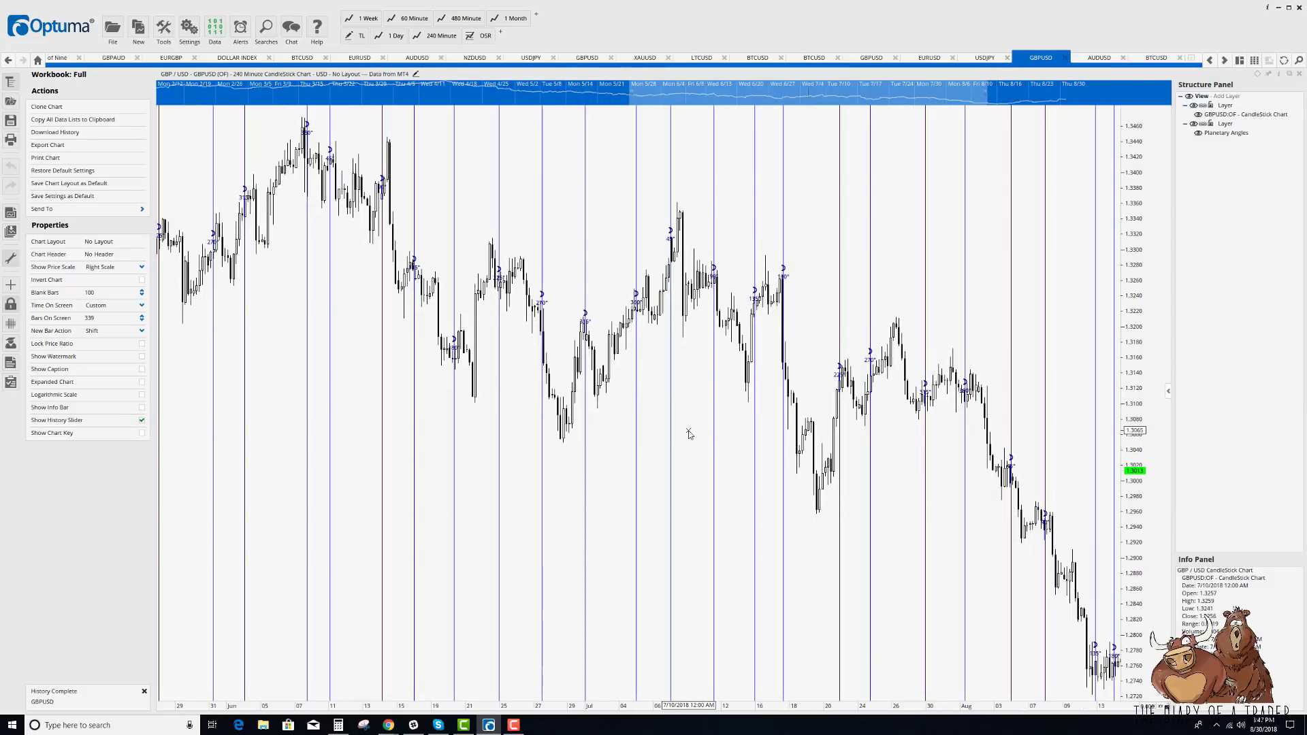
left_click(713, 340)
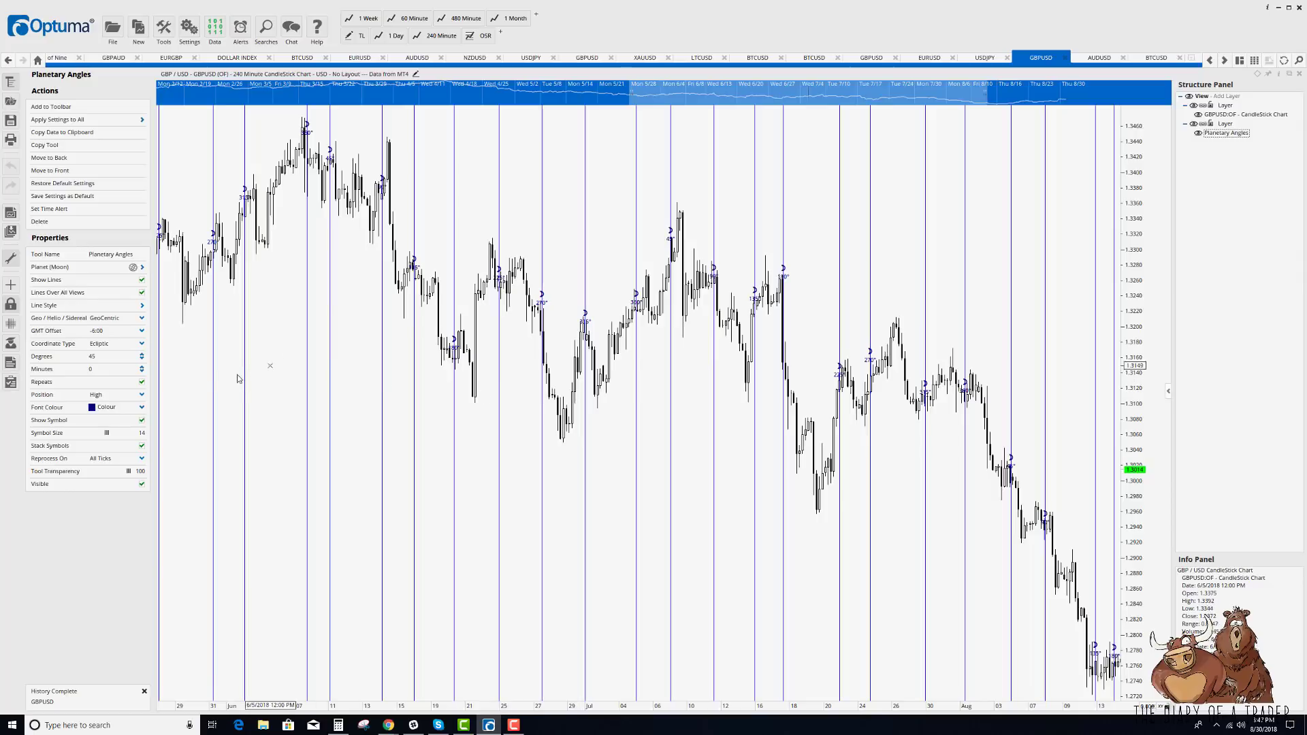
left_click_drag(382, 386, 408, 380)
scroll(407, 381, "down", 6)
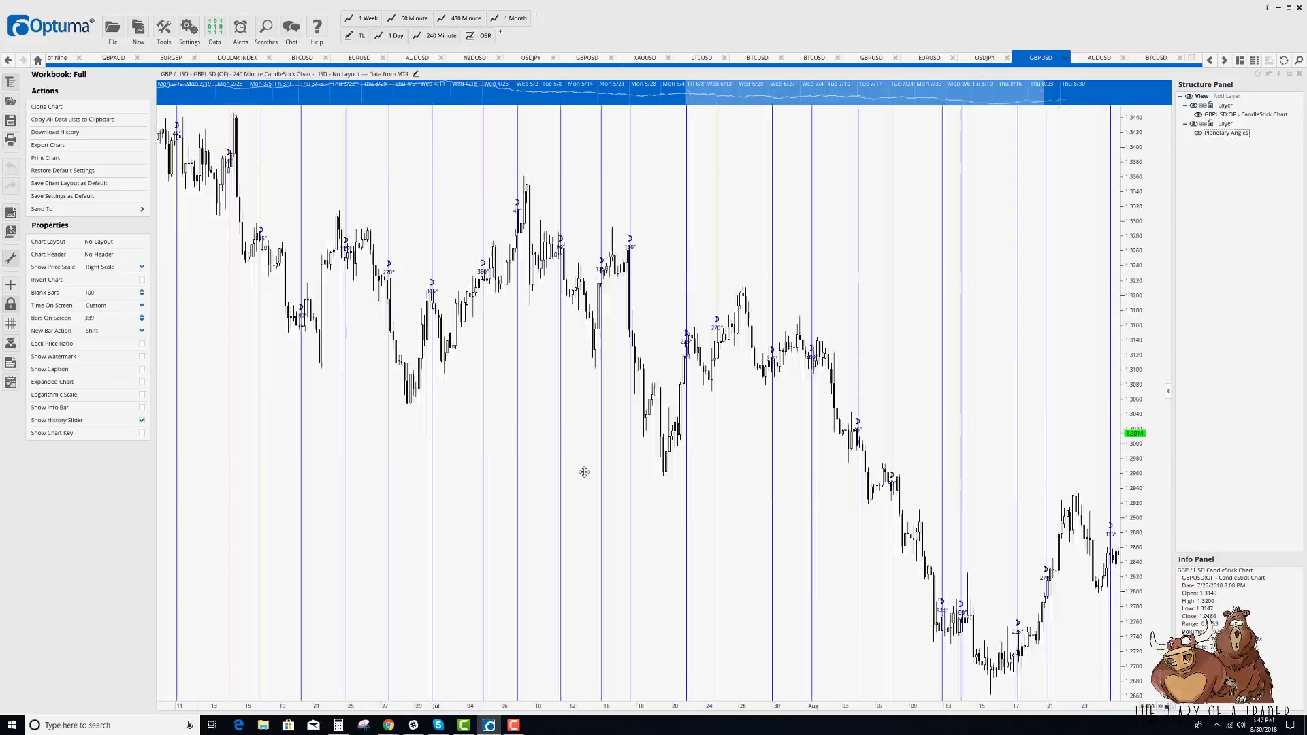
left_click_drag(583, 356, 946, 446)
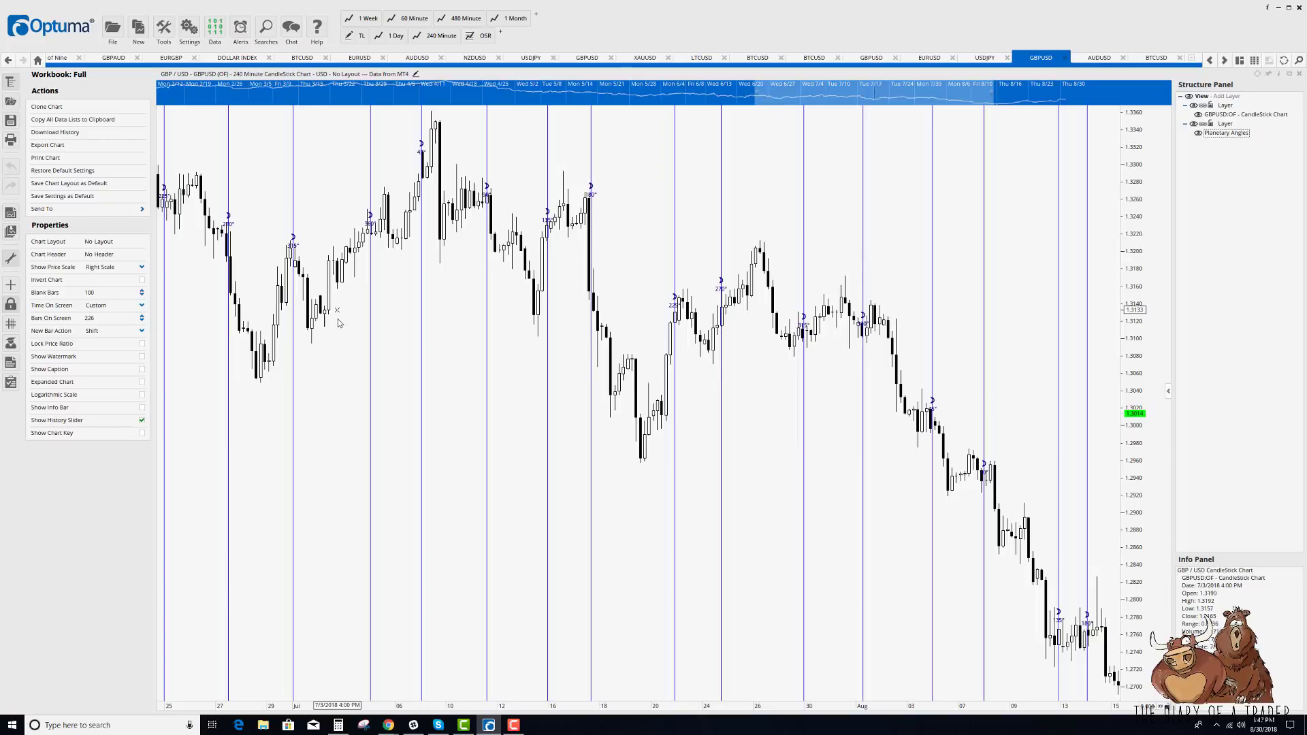
left_click_drag(829, 488, 608, 472)
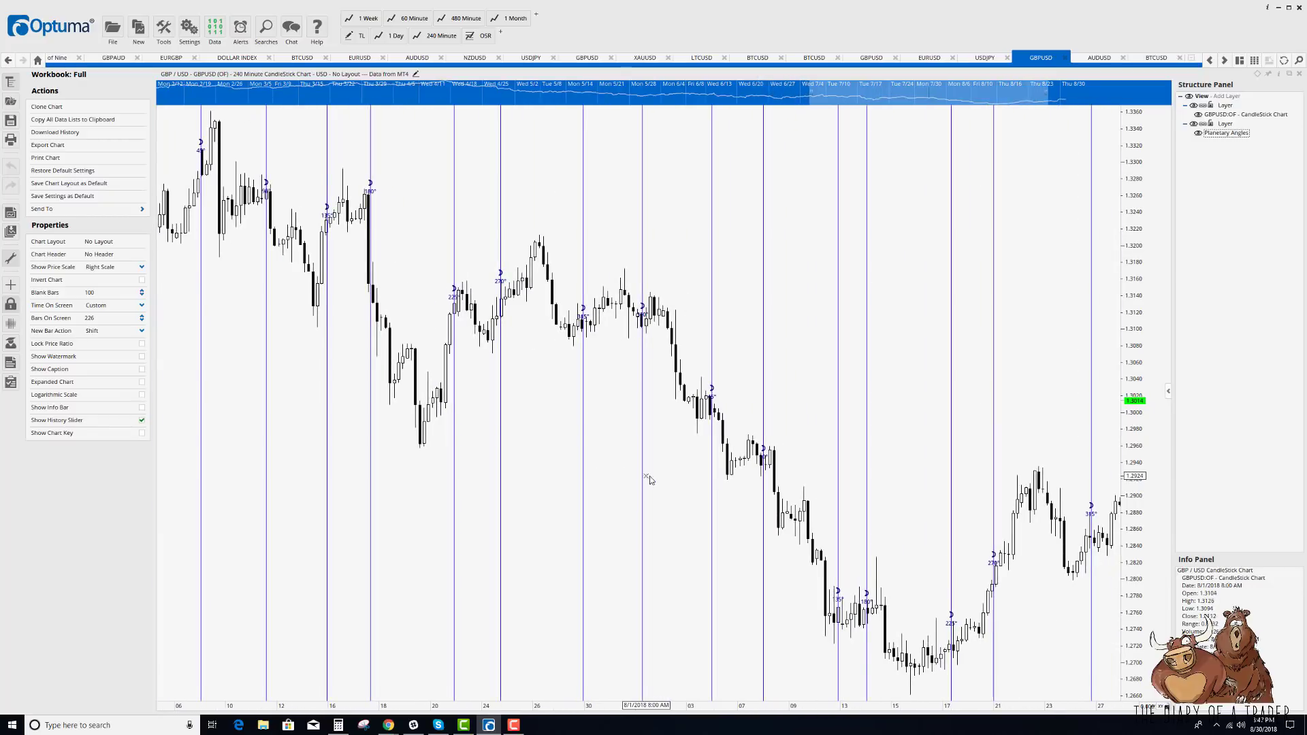
scroll(654, 477, "down", 3)
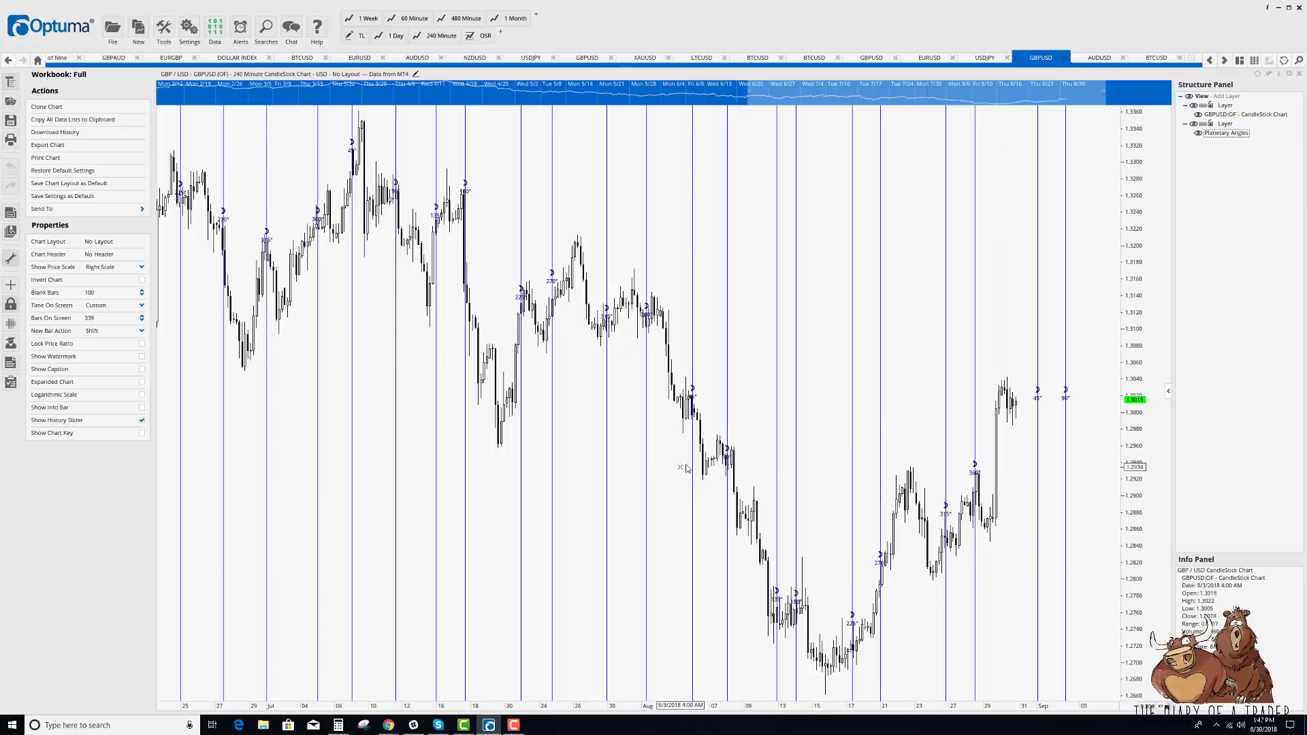
- Change the GBPUSD chart's Planetary Angles to the planet Venus with Degrees set to 36
left_click(647, 444)
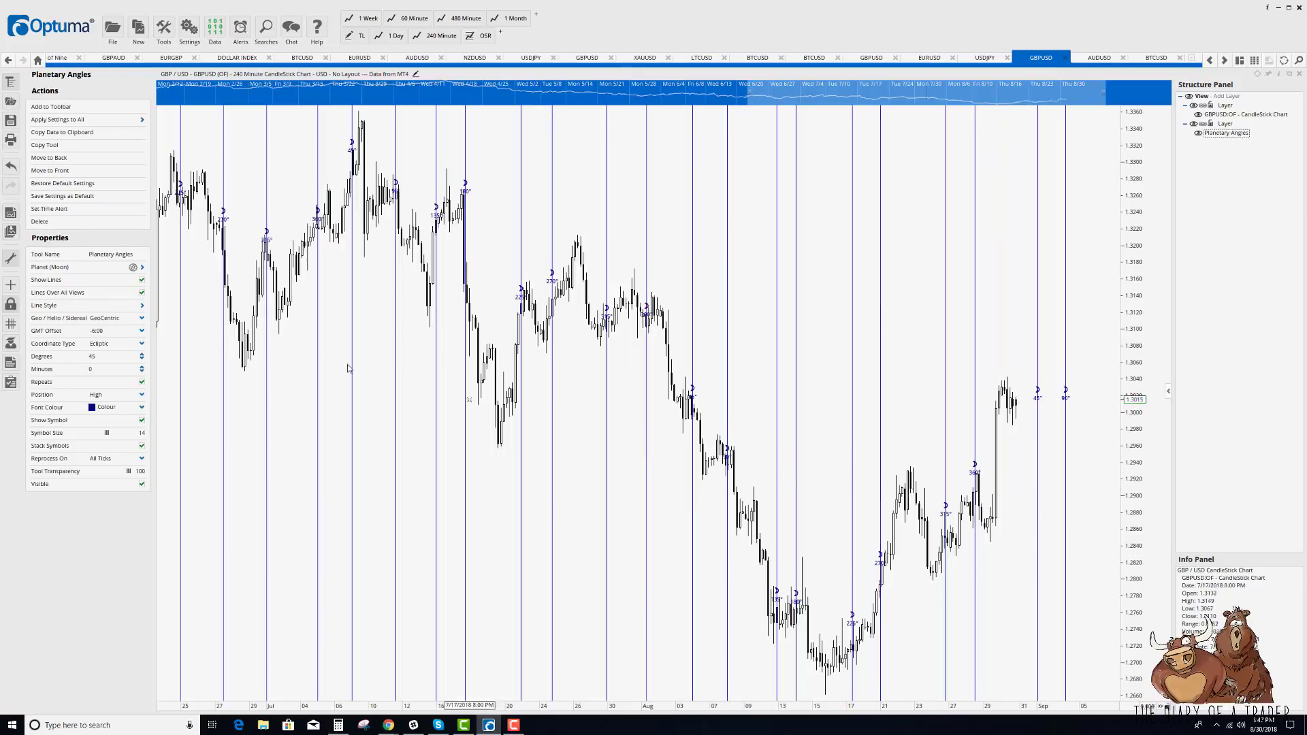
left_click(142, 269)
left_click(160, 305)
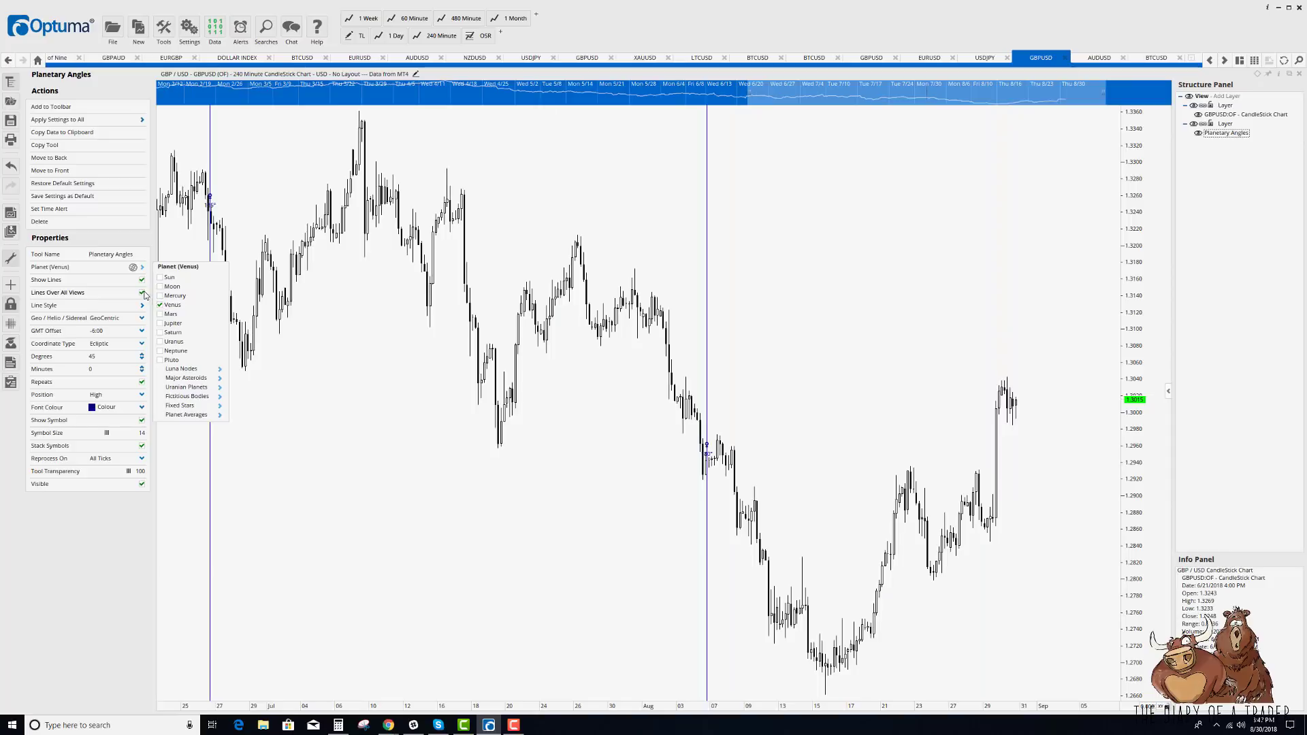
left_click(106, 356)
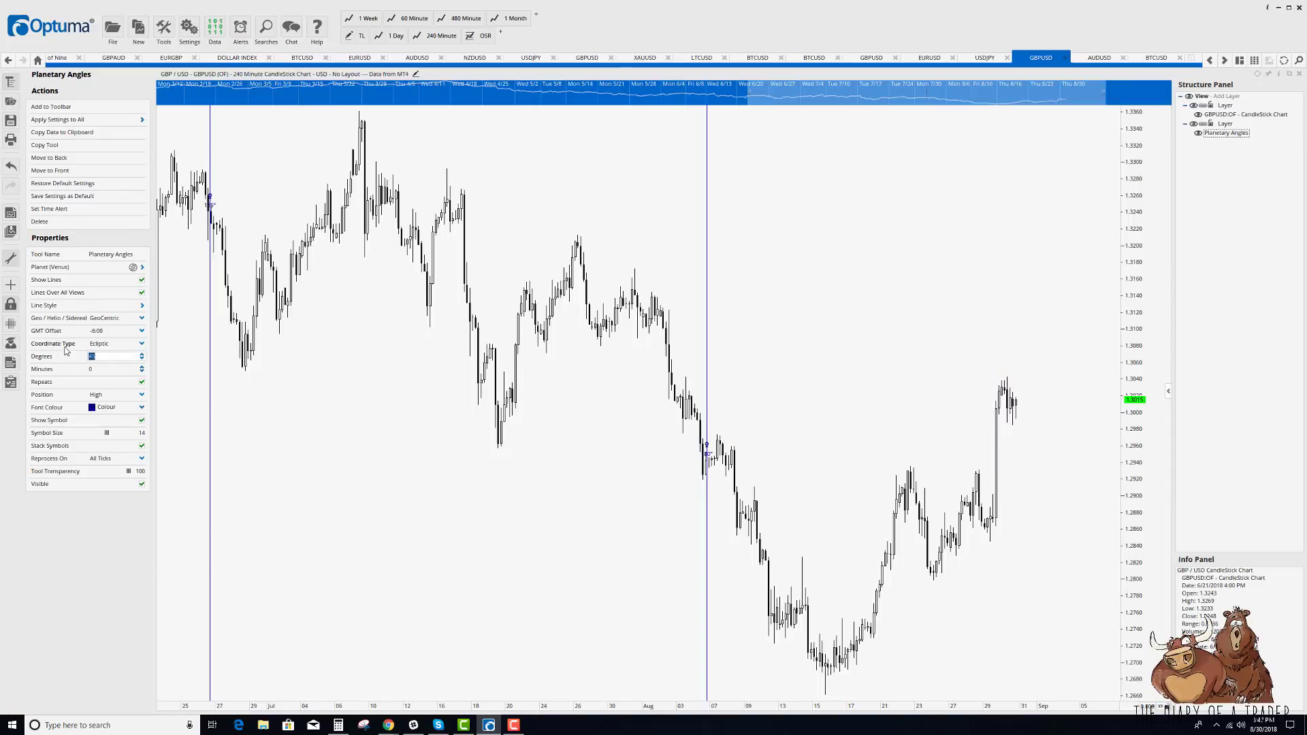
type("36")
key("Return")
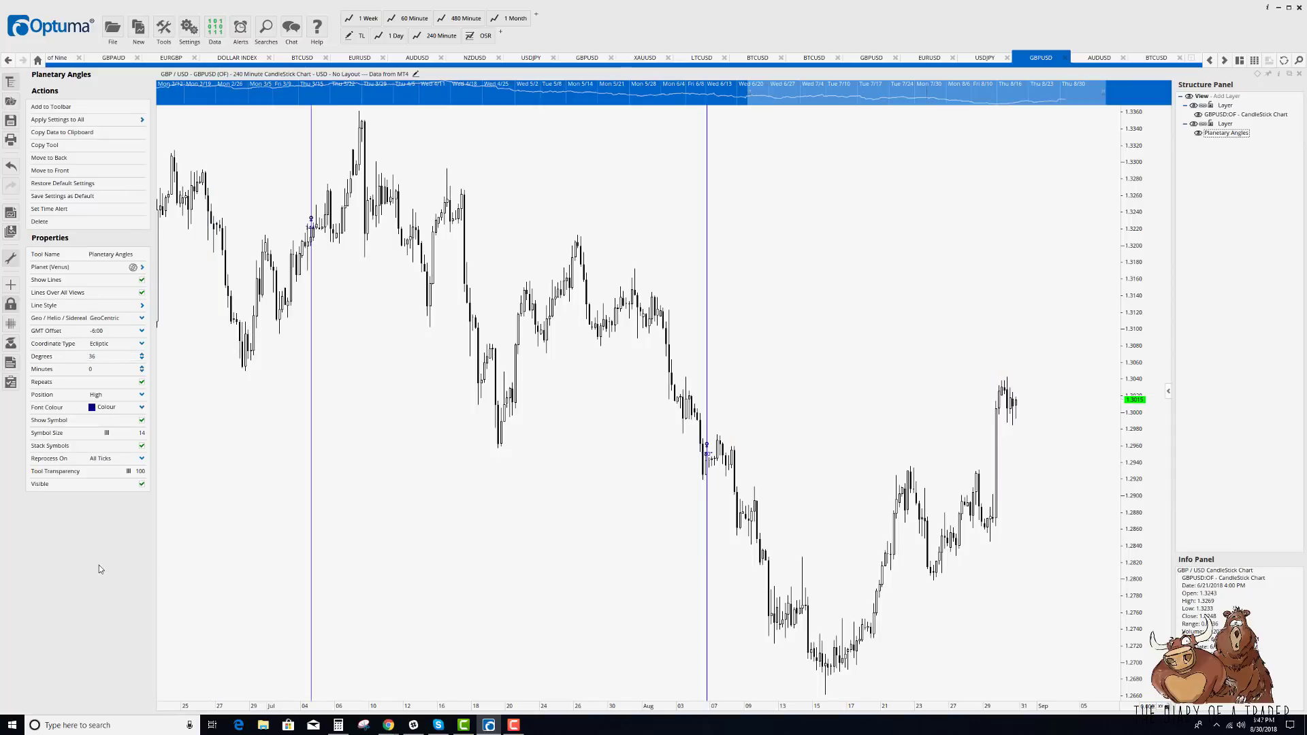
- Examine how price turns across February to August line up with the 36-degree Venus lines on the 240-minute GBPUSD chart
left_click(476, 501)
scroll(619, 488, "down", 5)
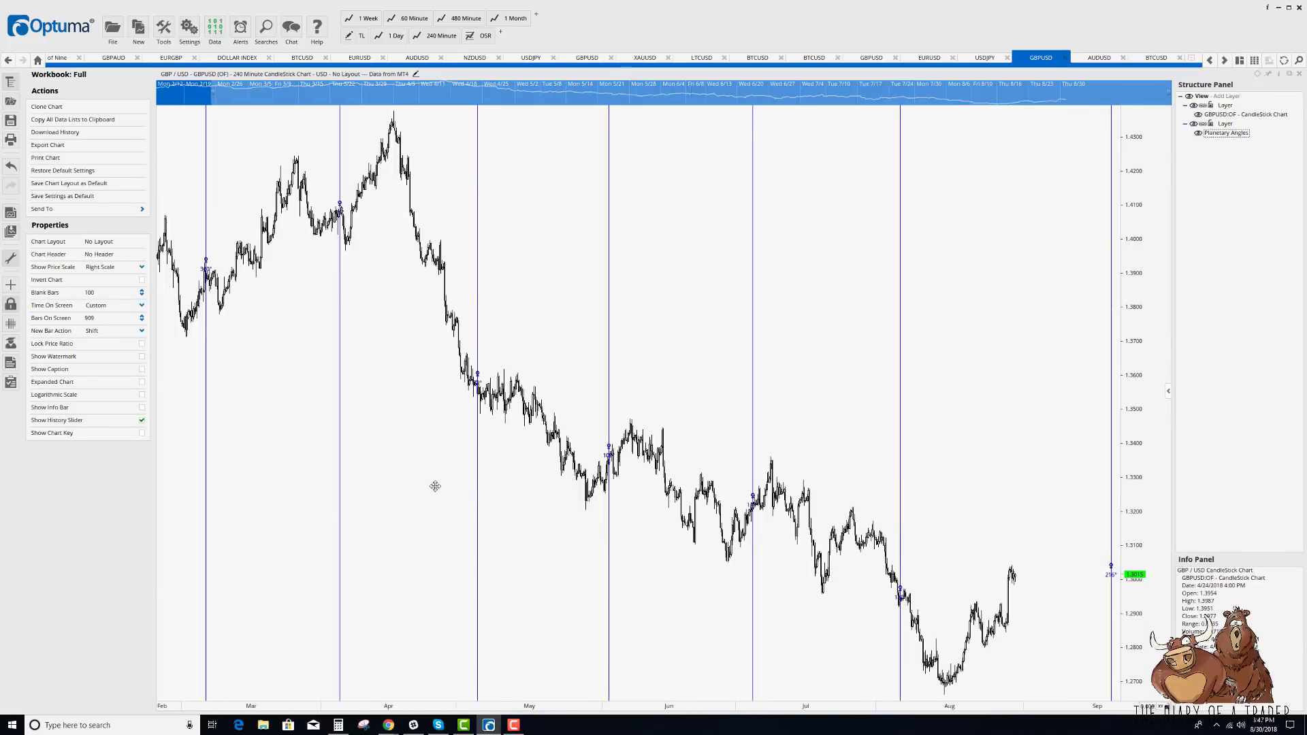
scroll(476, 490, "down", 1)
scroll(463, 492, "up", 1)
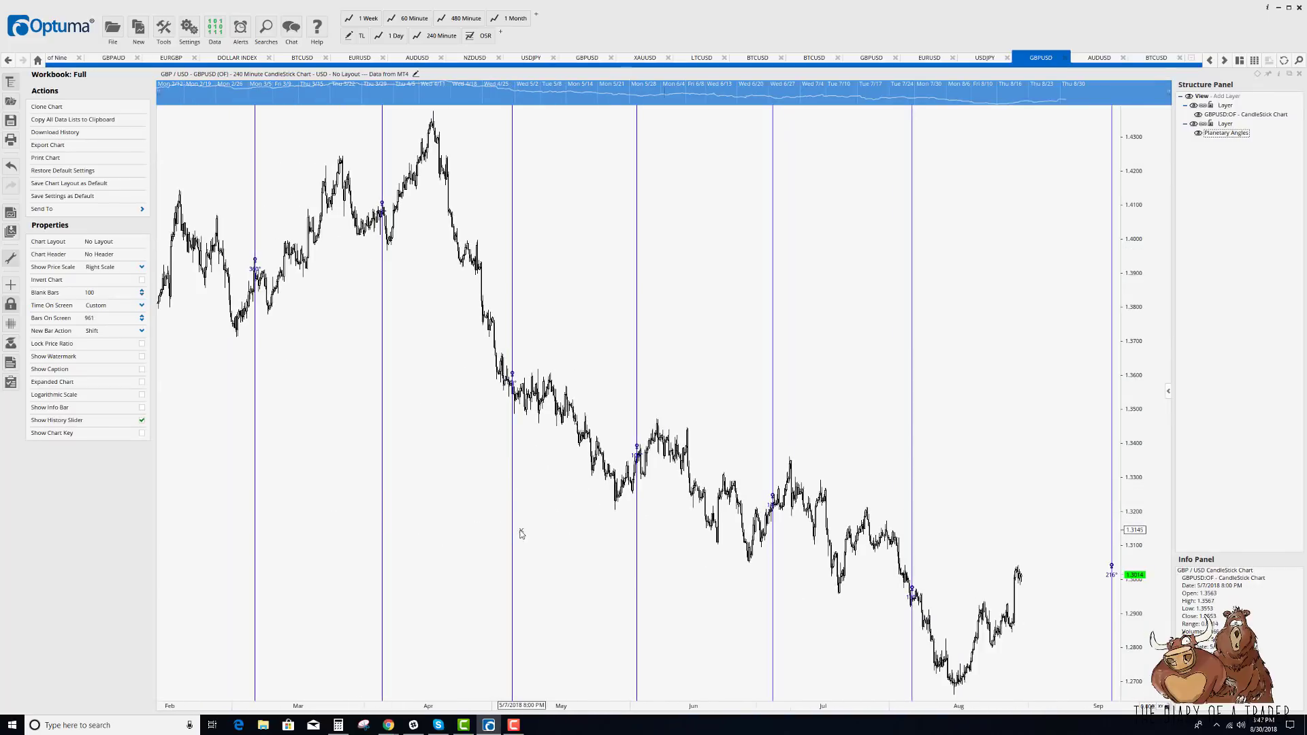
left_click(240, 74)
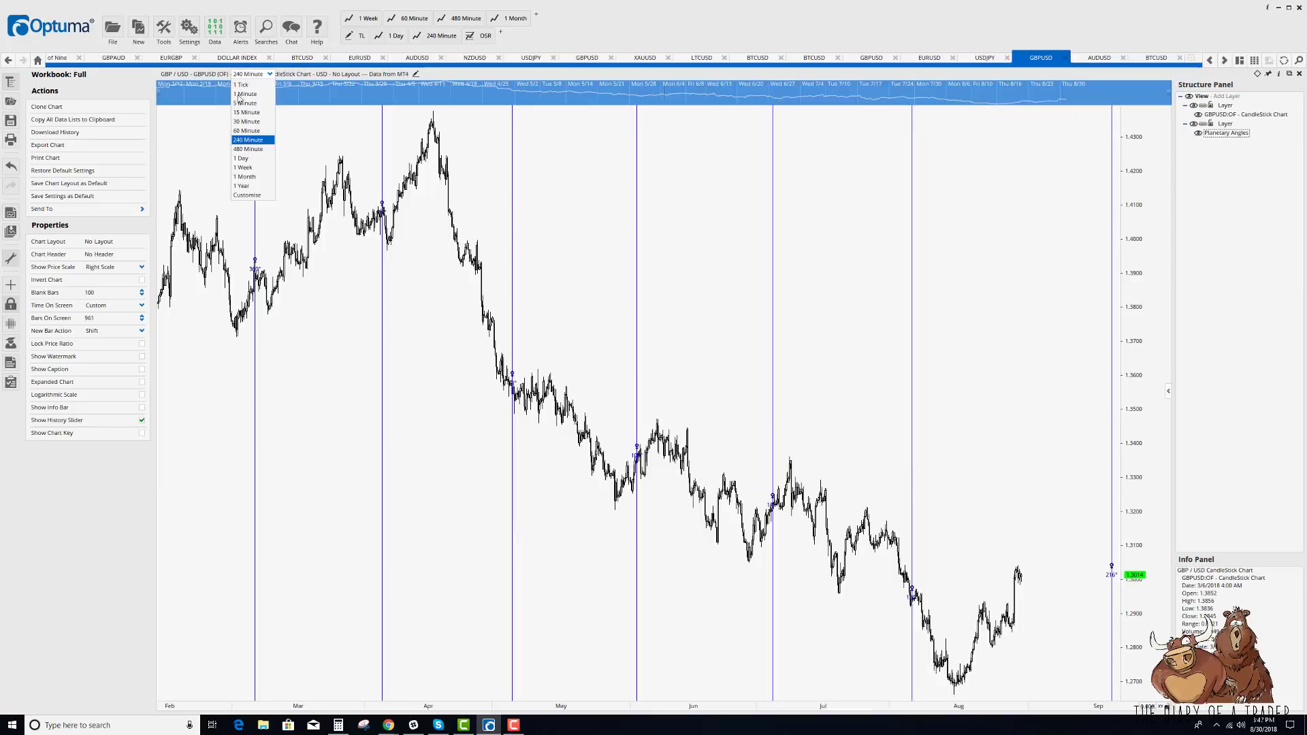
left_click(255, 378)
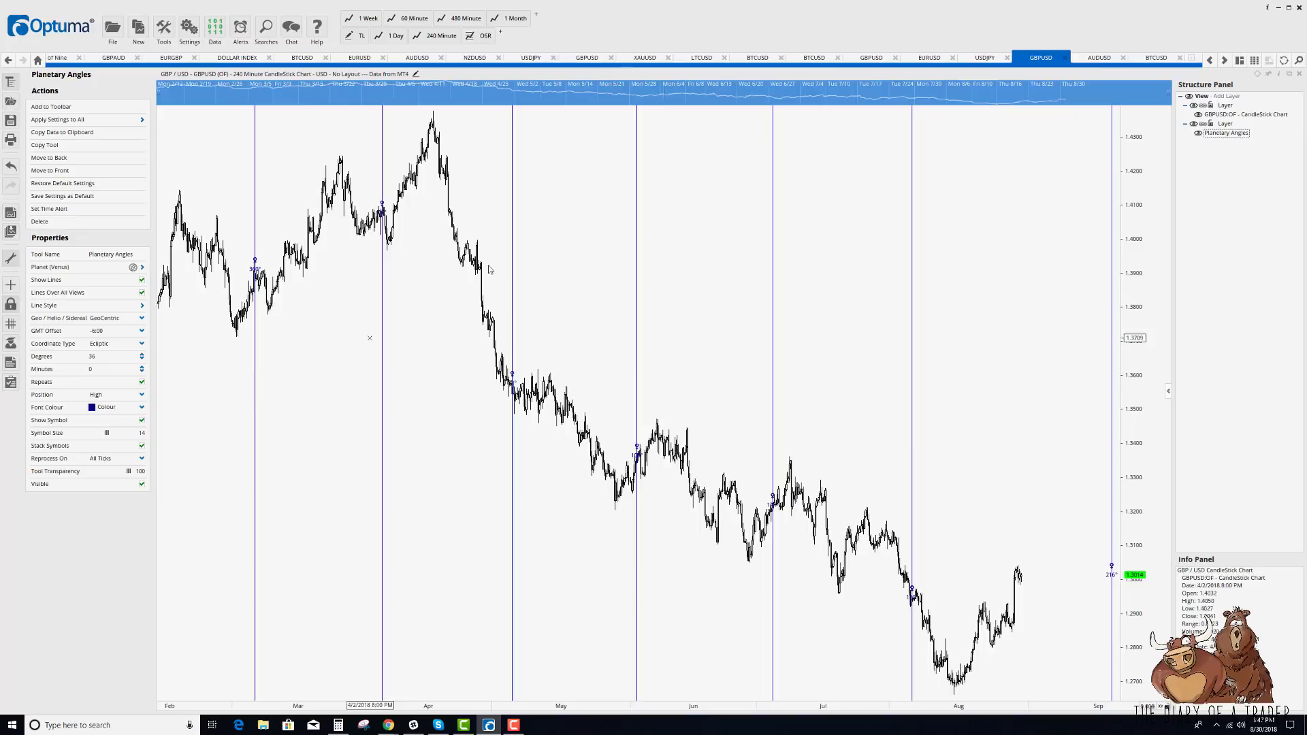
- Switch to the daily GBPUSD chart and compare its highs and lows since 2016 with the Moon's 45-degree planetary angle lines
left_click(862, 61)
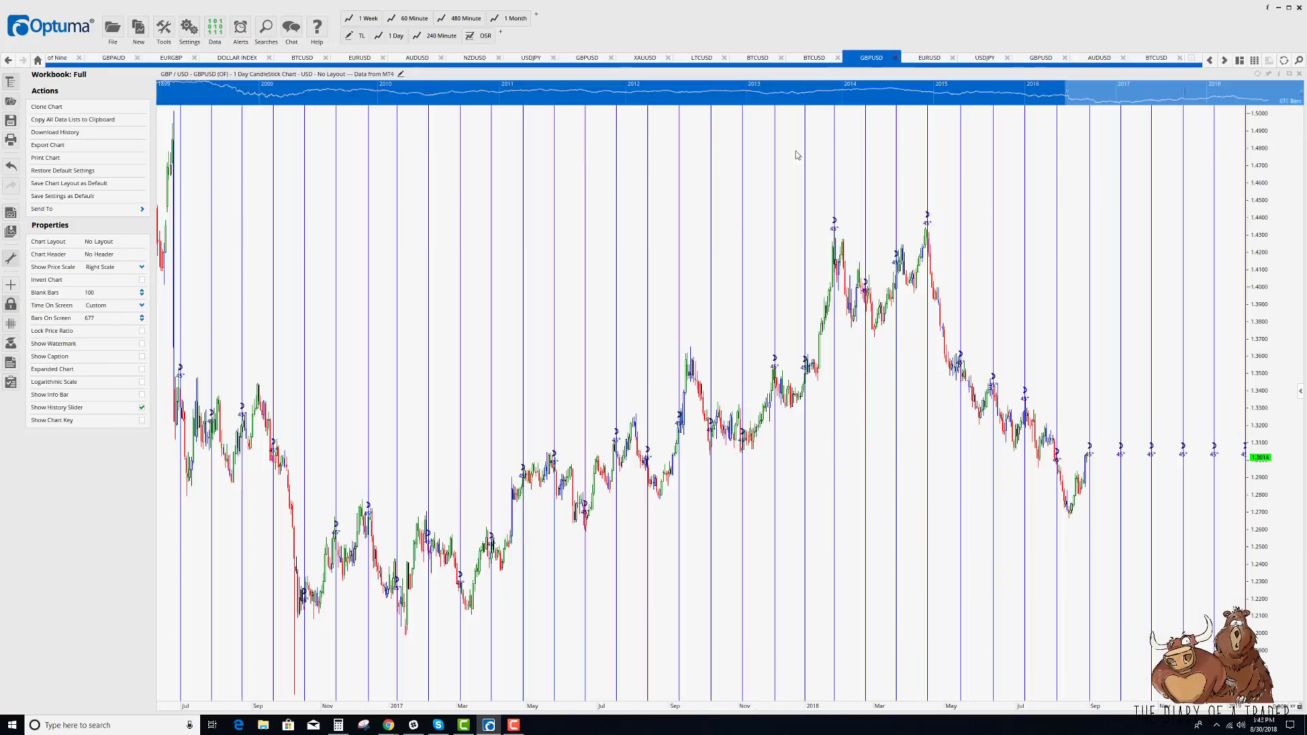
left_click(678, 505)
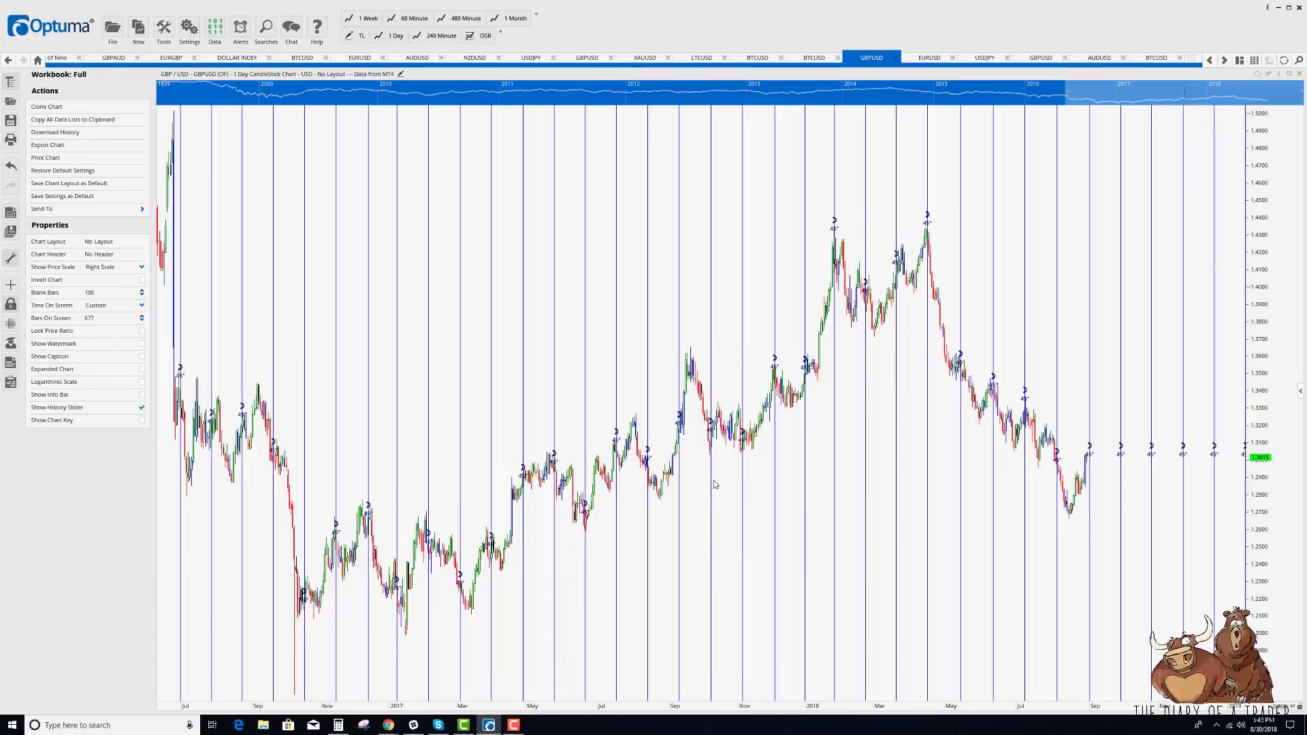
scroll(750, 495, "up", 3)
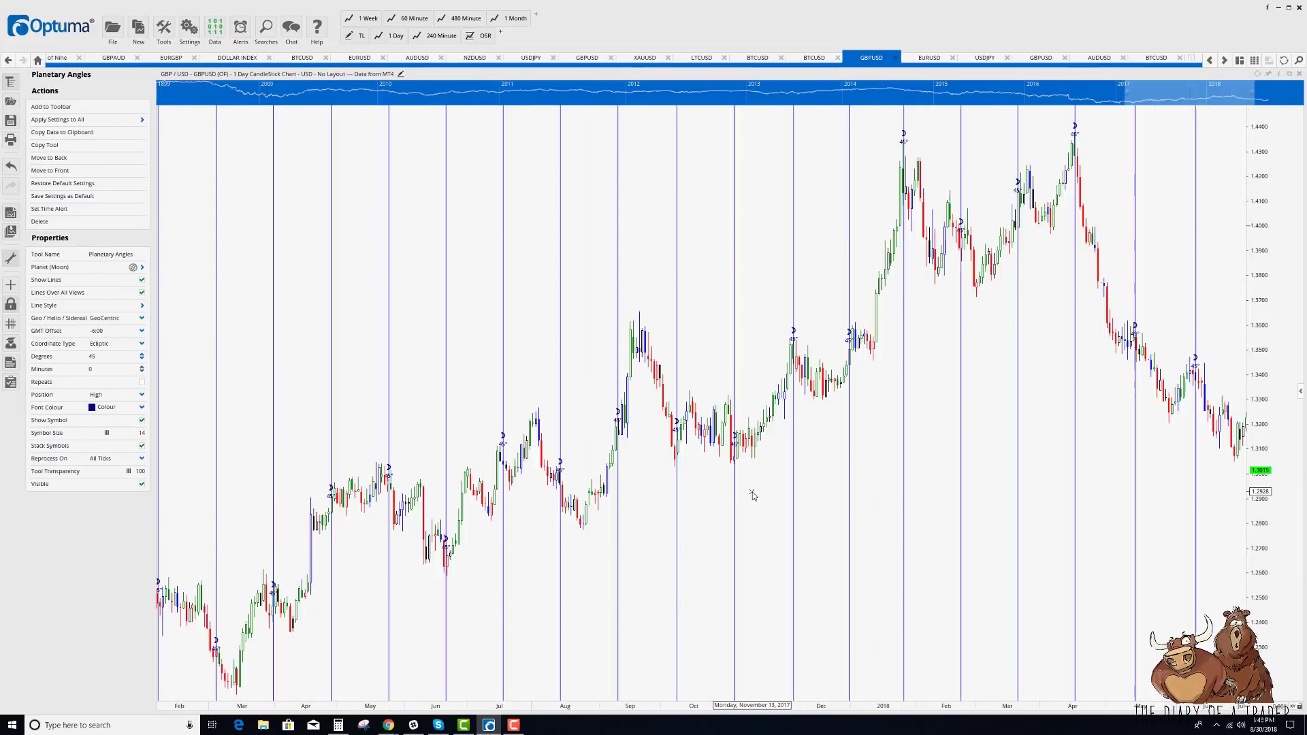
scroll(779, 467, "down", 4)
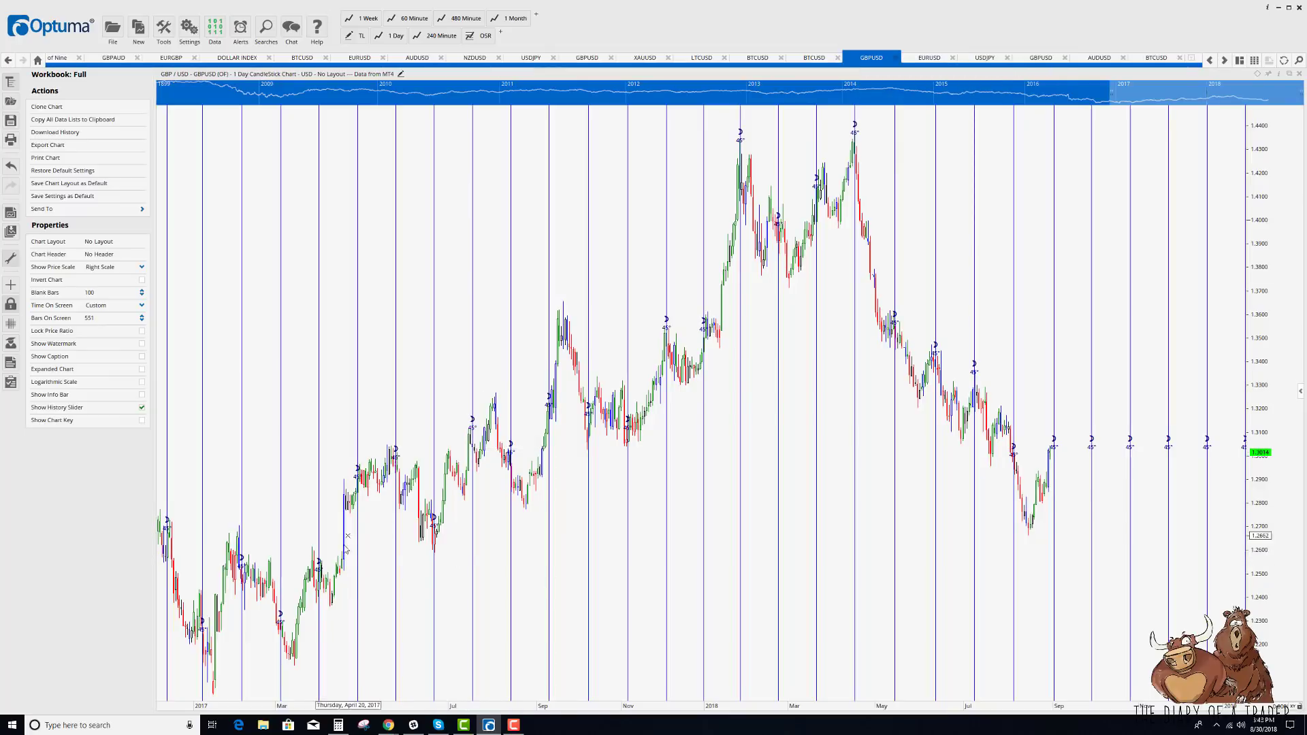
scroll(613, 568, "up", 3)
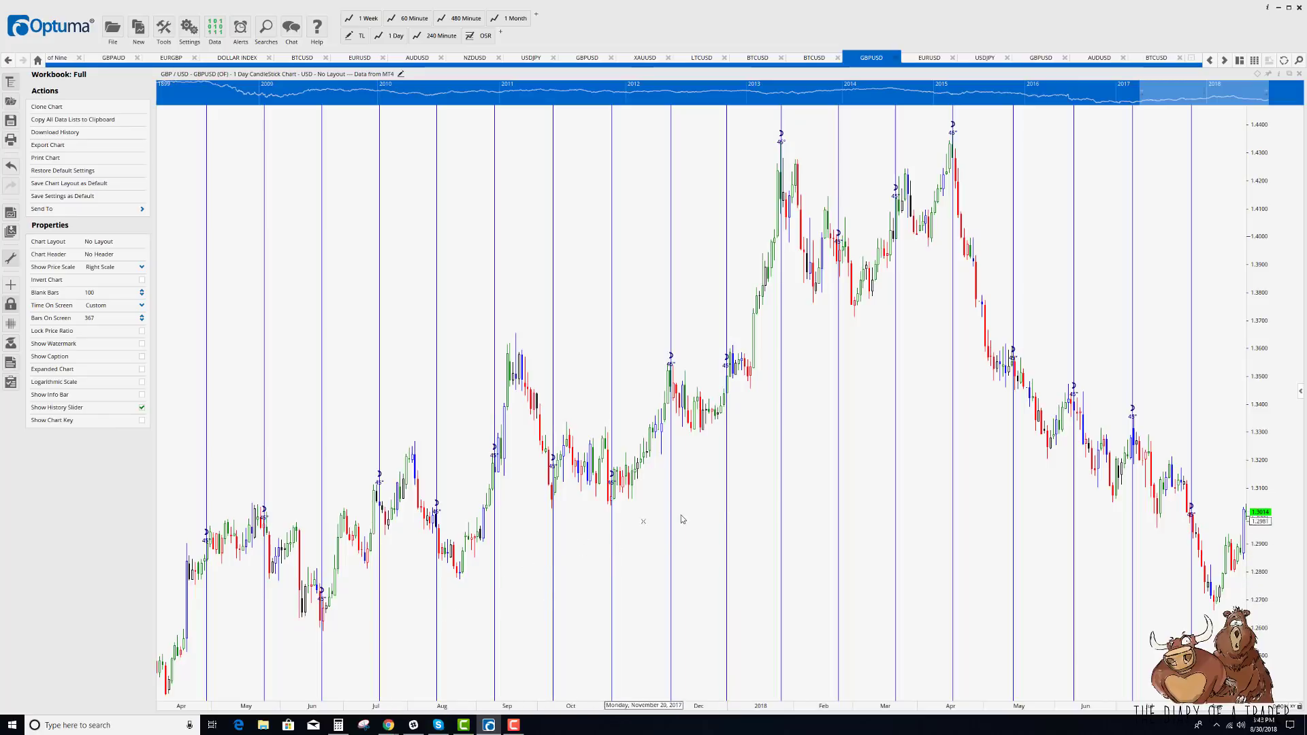
left_click_drag(753, 505, 542, 525)
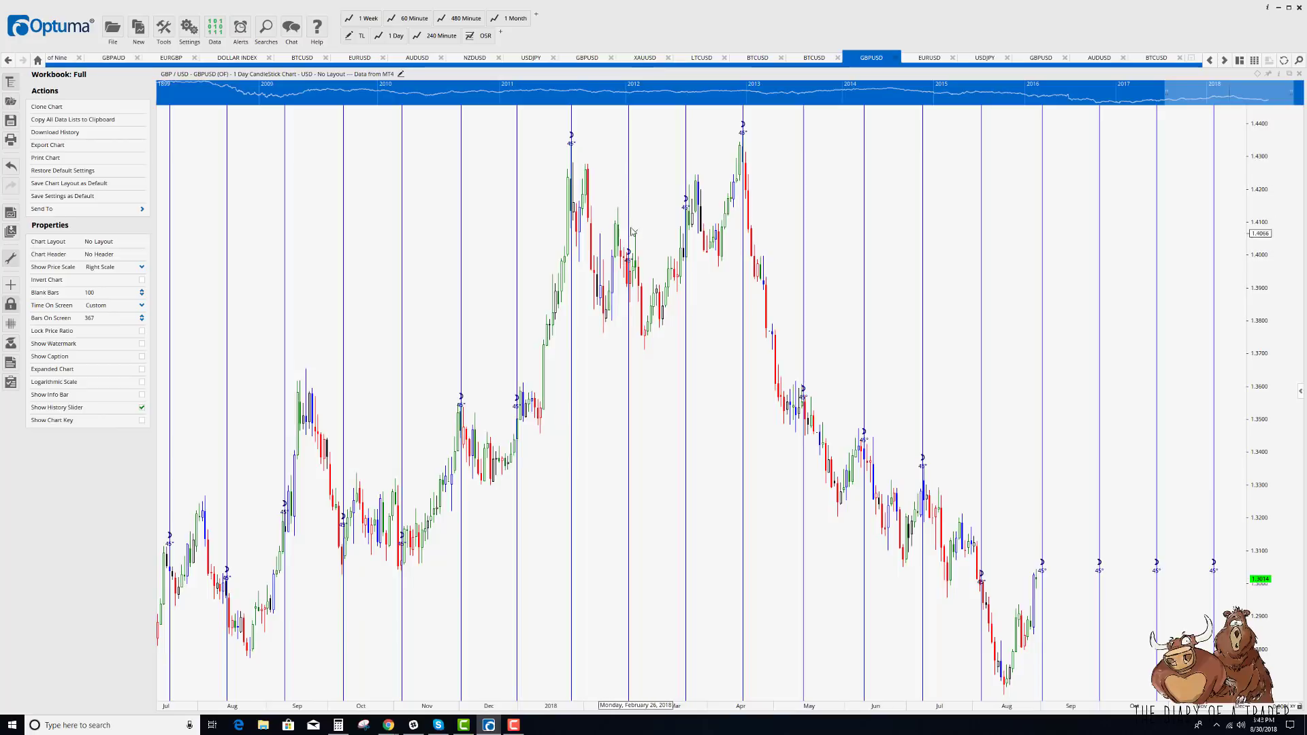
left_click_drag(900, 408, 816, 404)
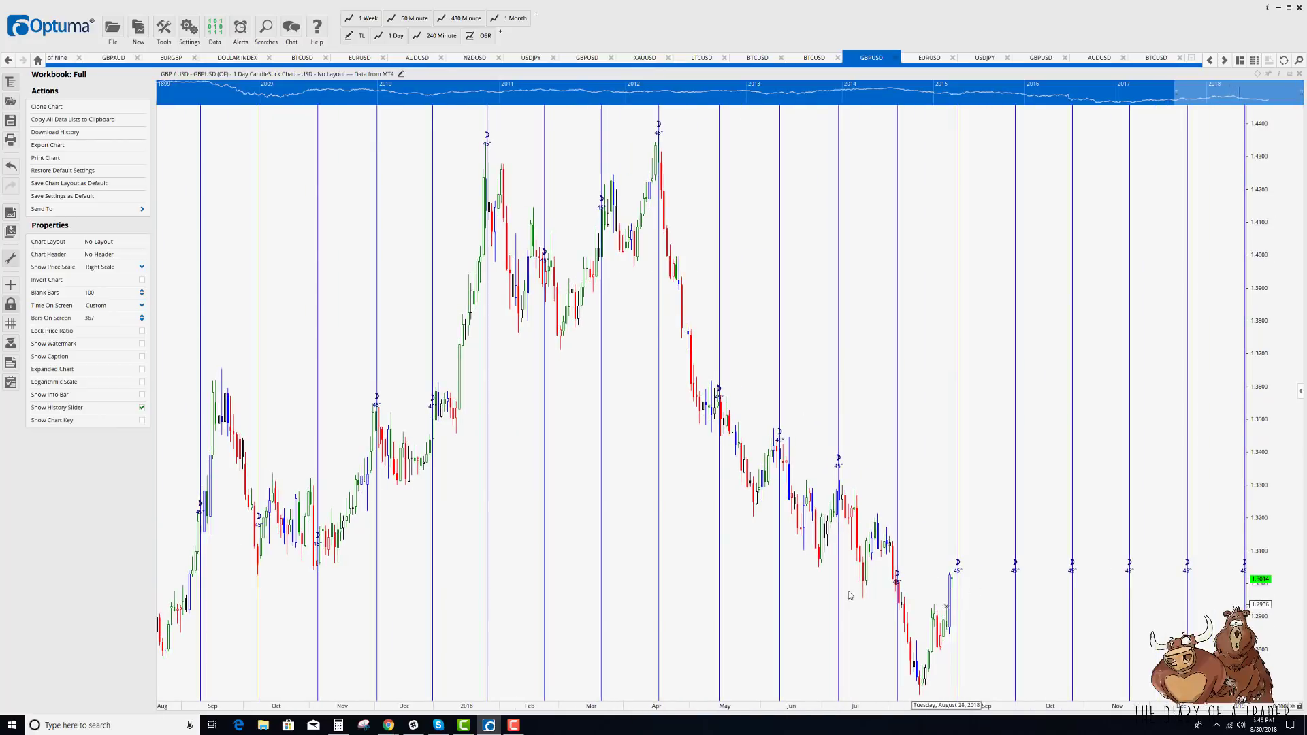
left_click_drag(630, 552, 995, 534)
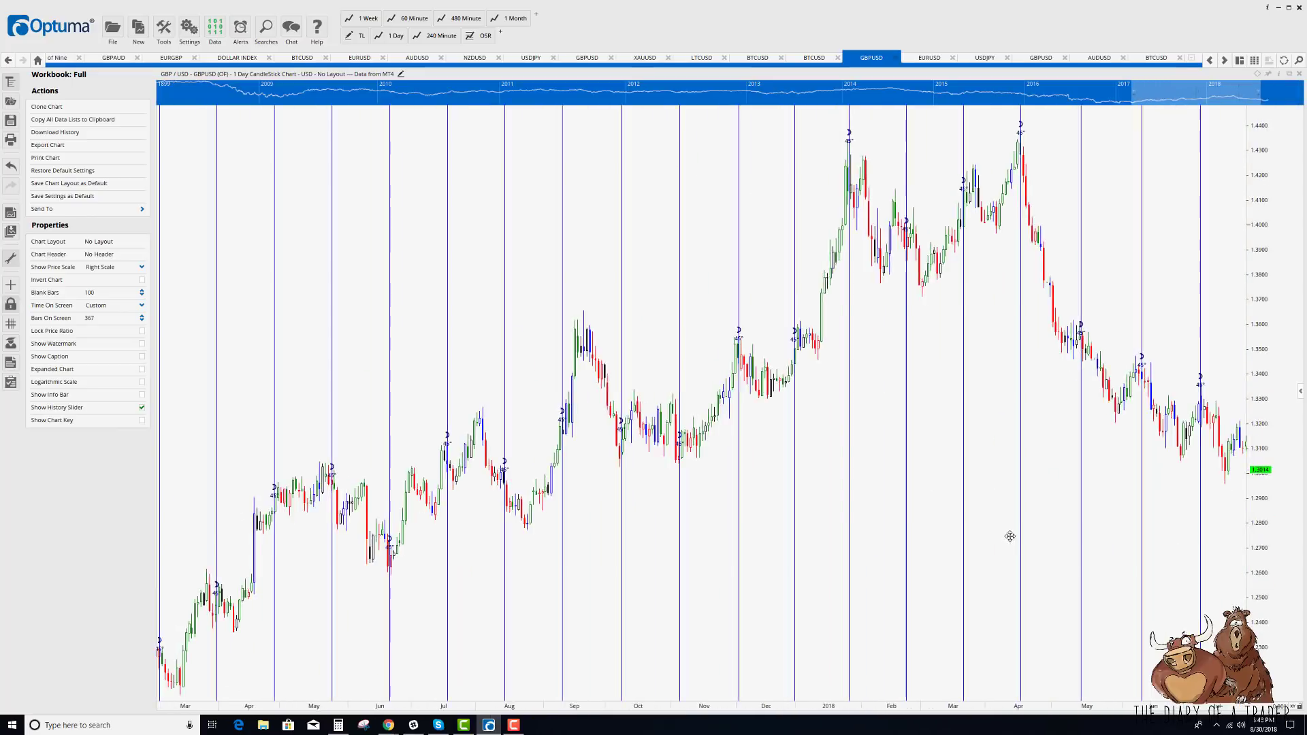
left_click_drag(692, 569, 831, 570)
left_click_drag(438, 598, 723, 589)
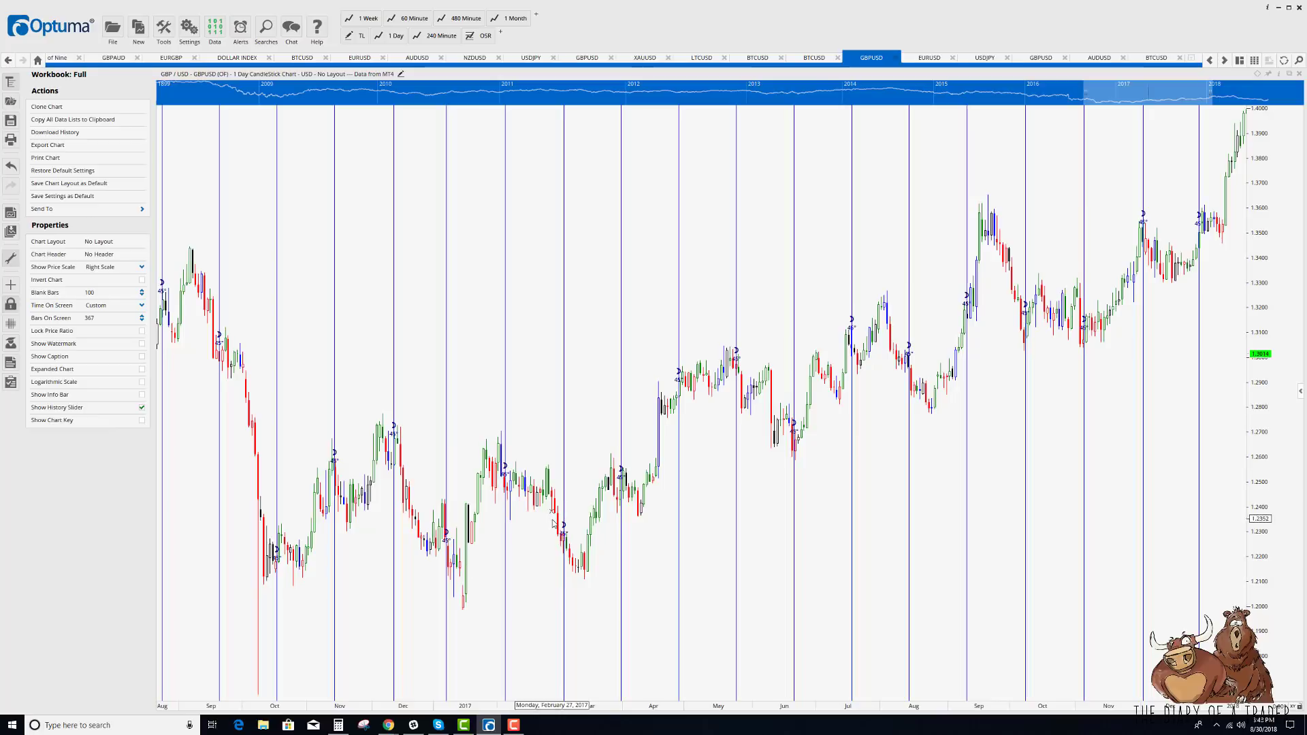
scroll(820, 498, "down", 5)
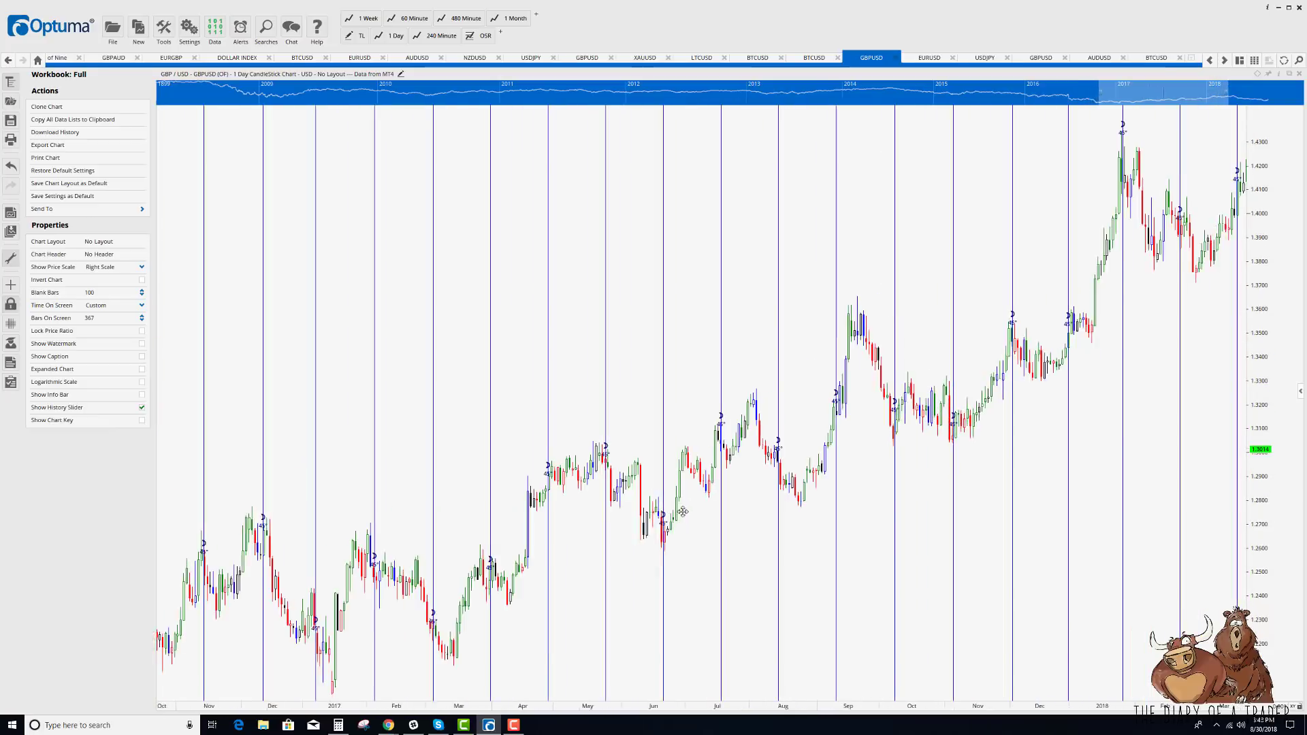